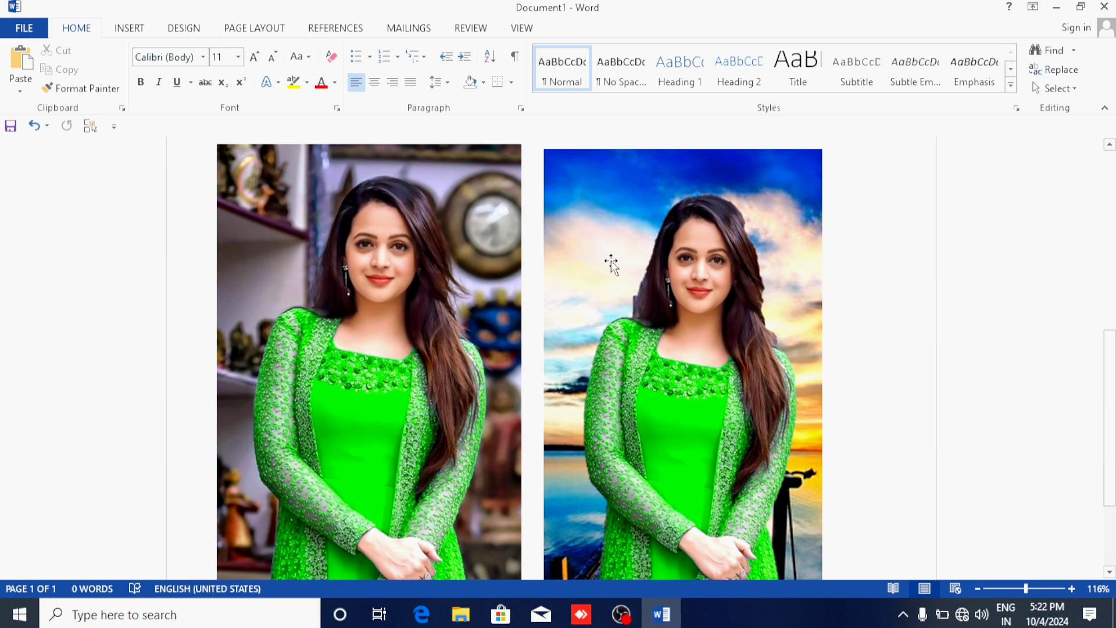
- Scroll up and down the document to compare the before-and-after photos of the woman
scroll(612, 261, down, 3)
scroll(605, 275, up, 5)
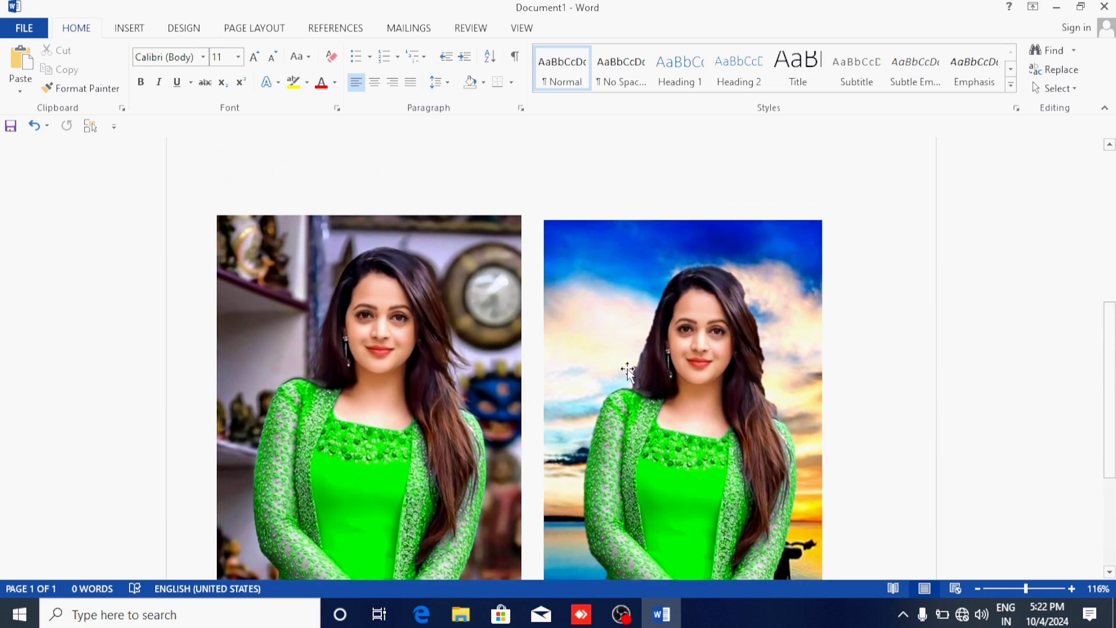
scroll(627, 370, down, 5)
scroll(635, 308, up, 3)
scroll(581, 297, up, 3)
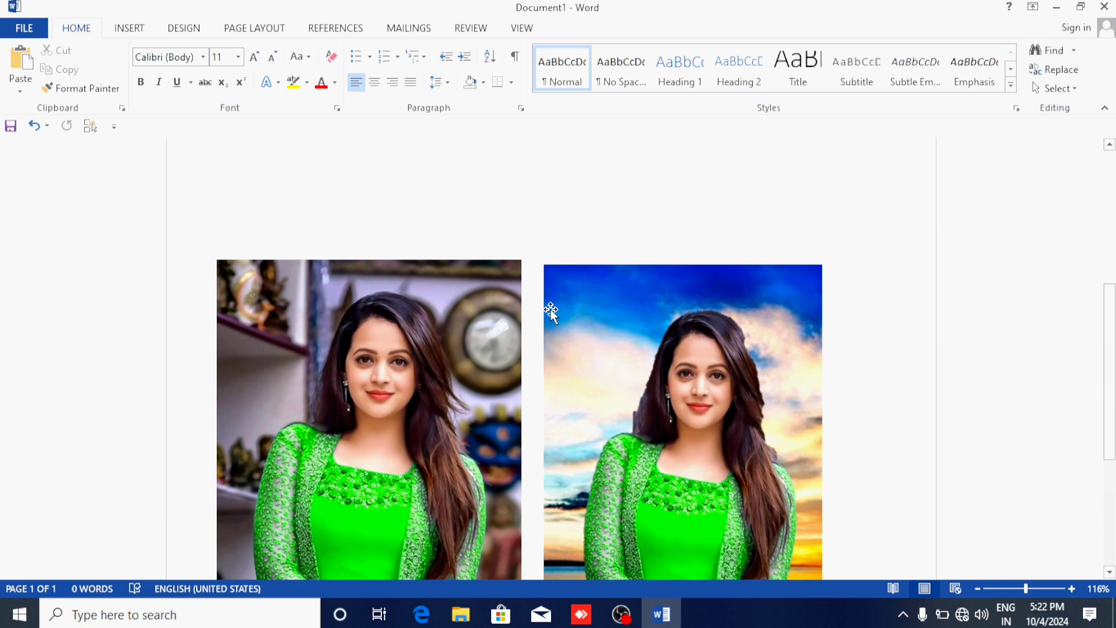
scroll(541, 308, down, 2)
scroll(543, 319, down, 1)
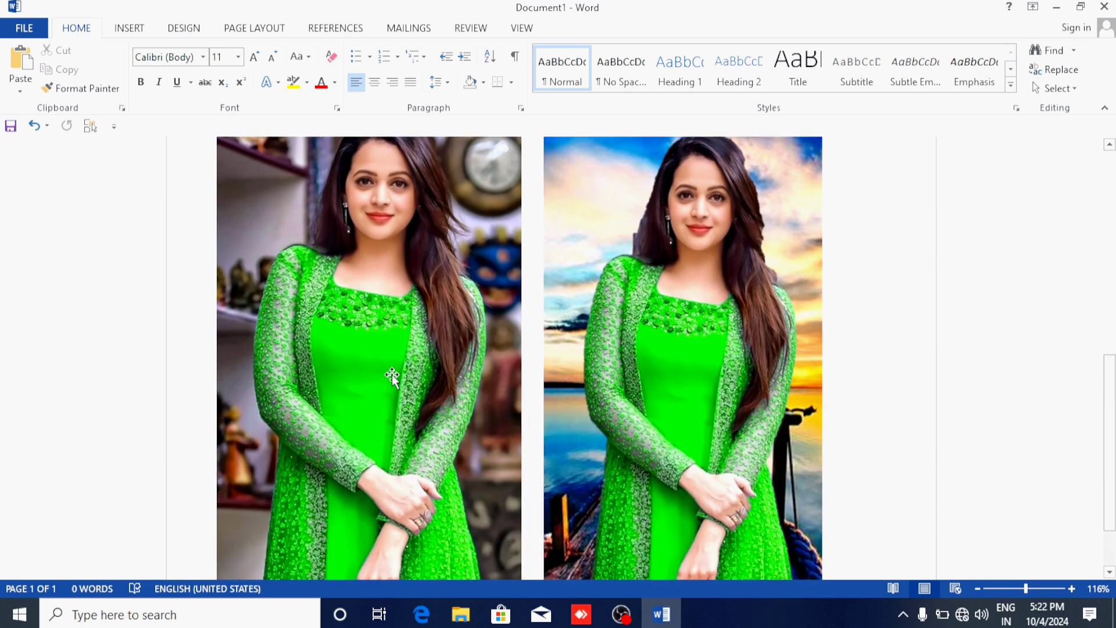
scroll(384, 369, up, 2)
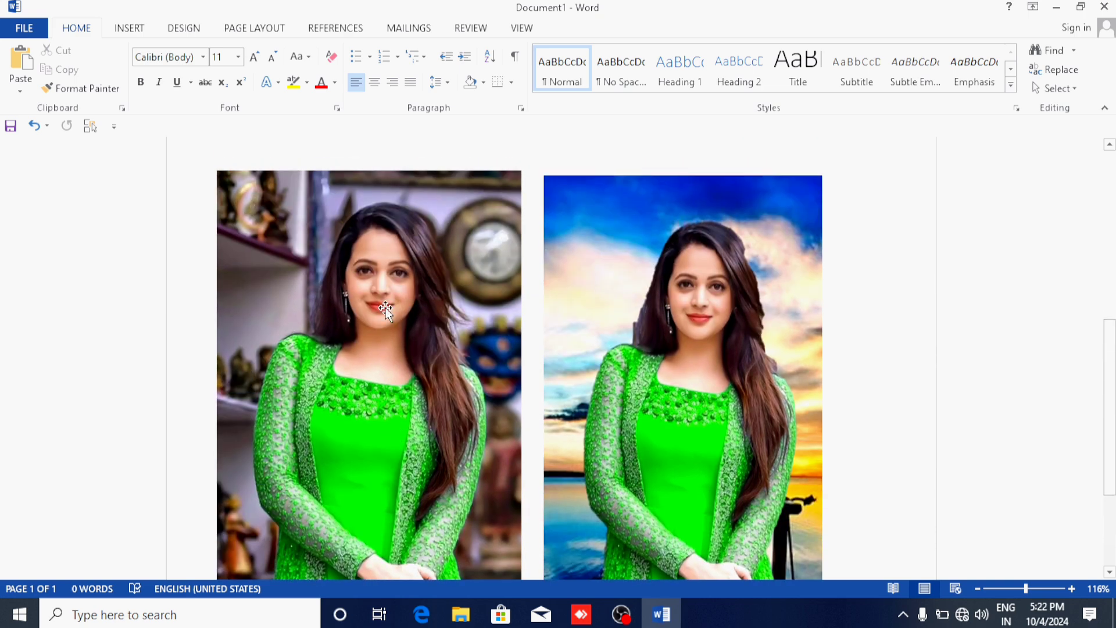
scroll(597, 312, down, 3)
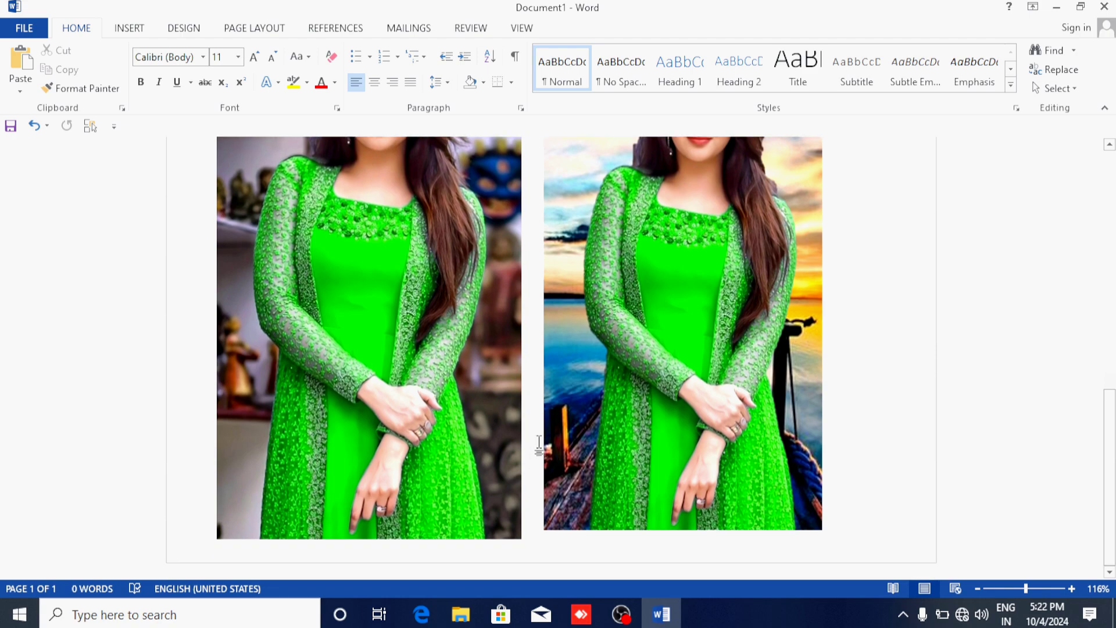
scroll(581, 375, up, 3)
scroll(580, 372, down, 4)
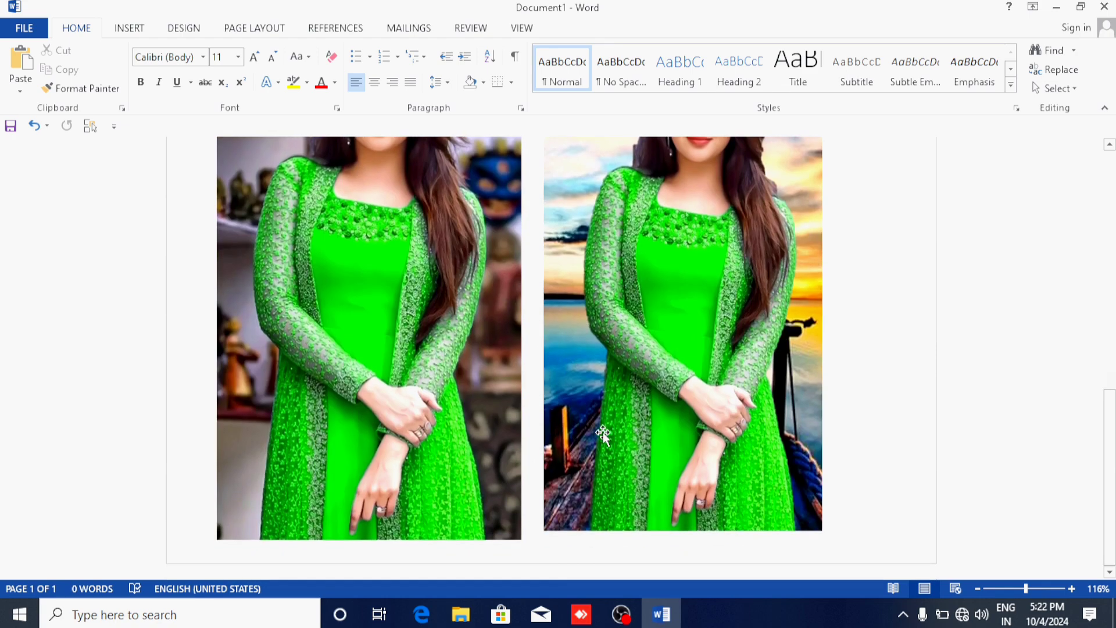
scroll(602, 440, up, 4)
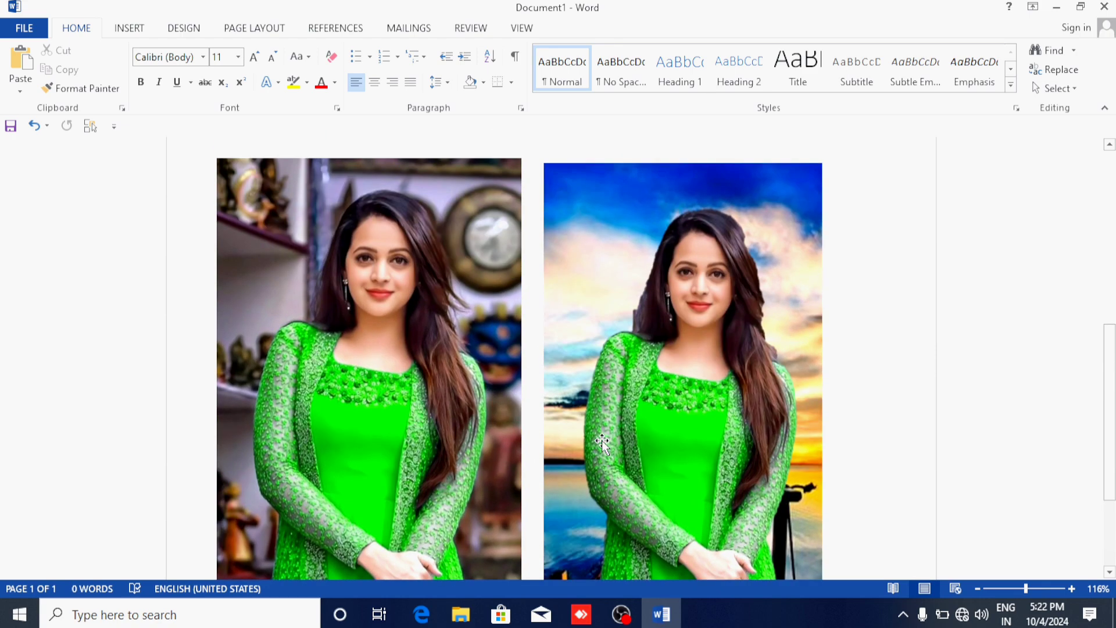
scroll(643, 244, up, 1)
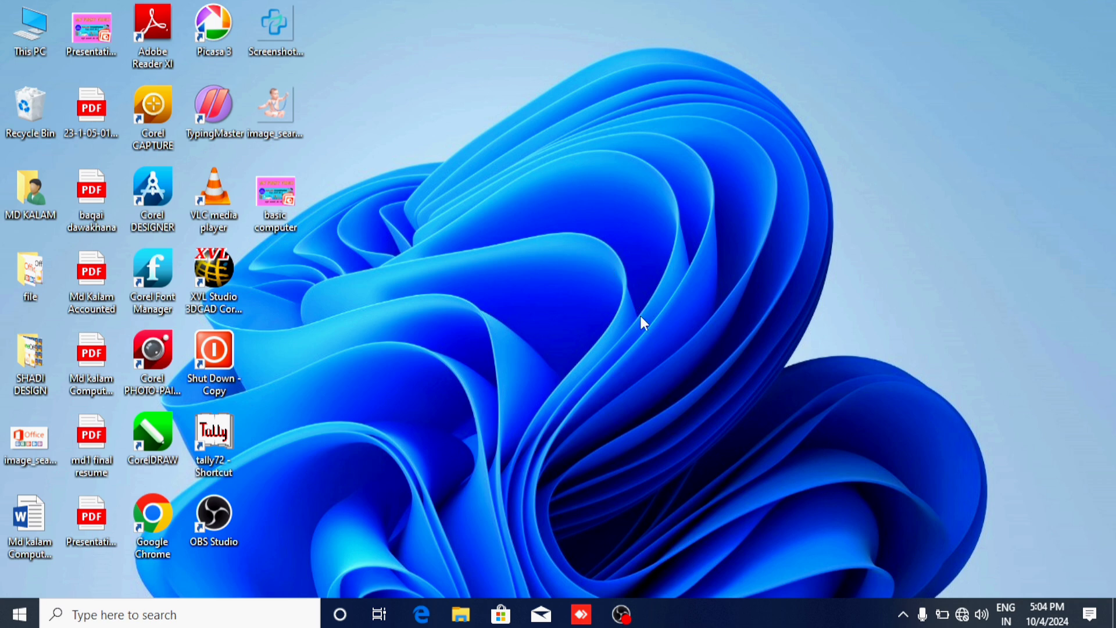
- Search for 'm' from the Start menu and launch Word 2013 from the results
click(19, 615)
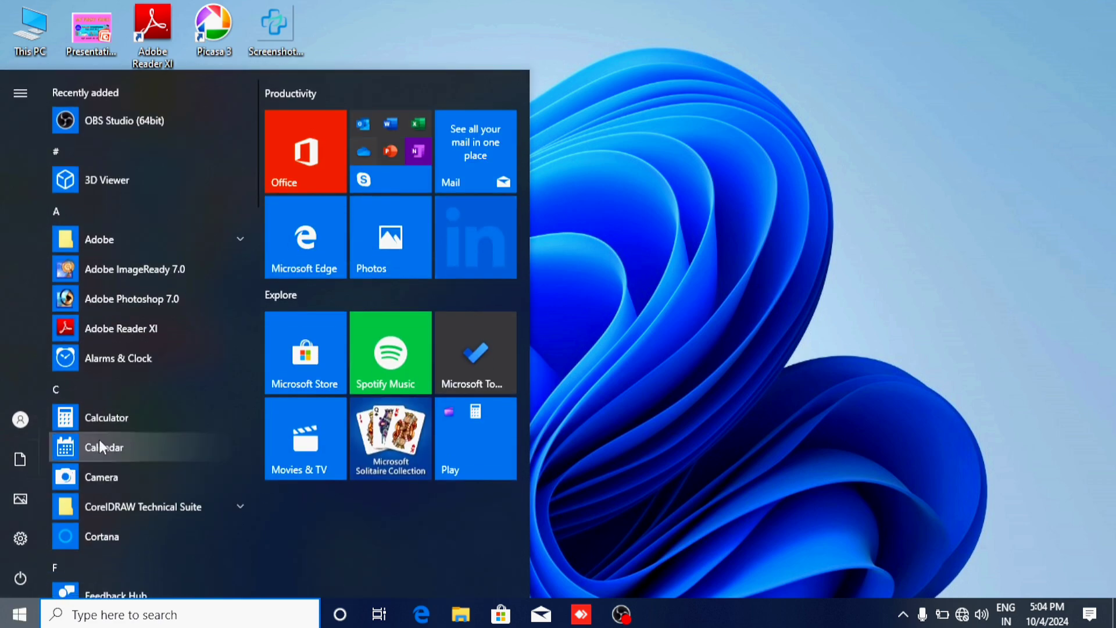
text(ms)
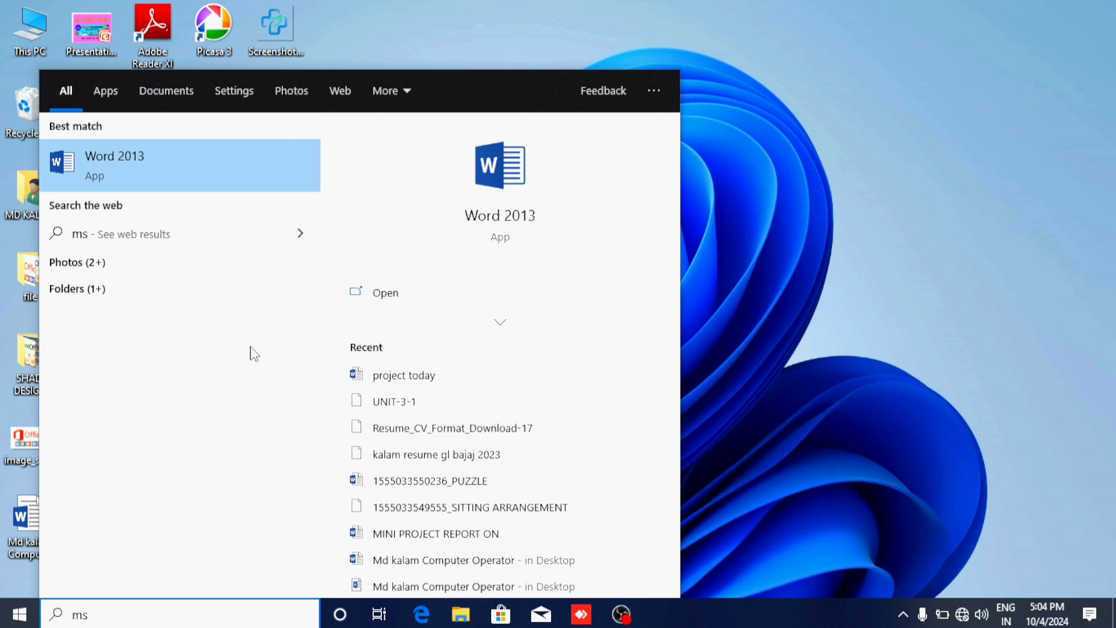
click(397, 288)
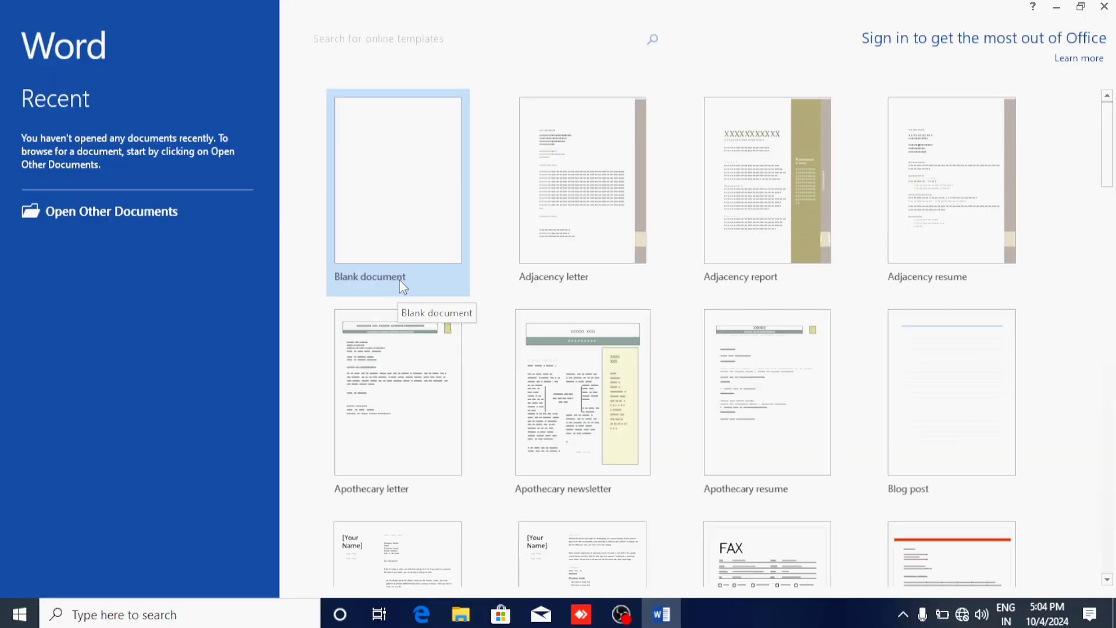
- Create a new blank document and bring up the INSERT commands
click(390, 232)
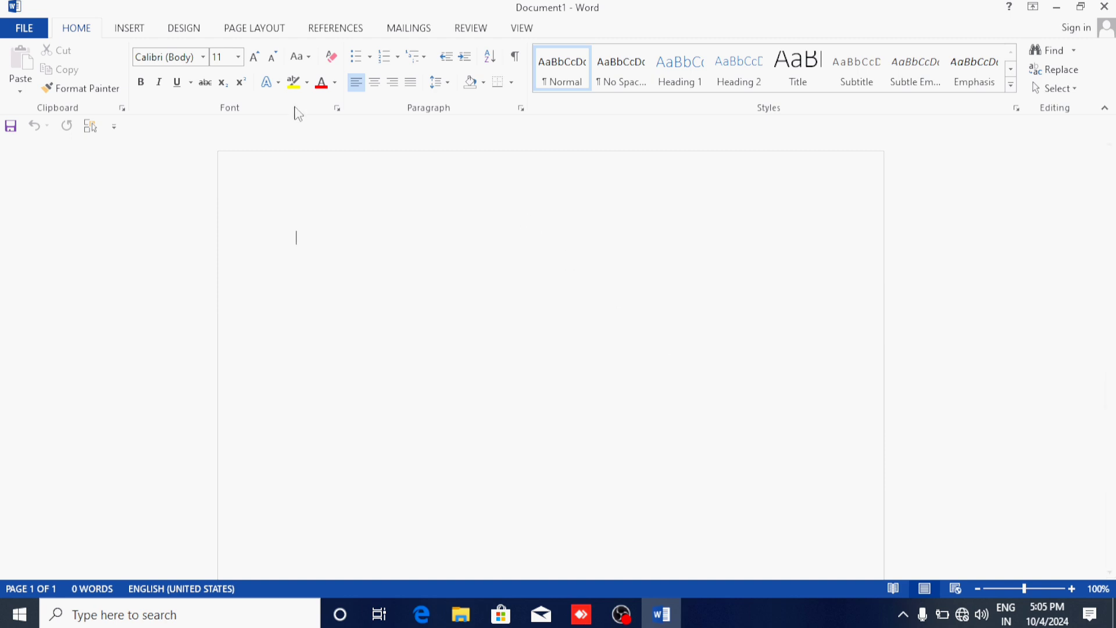
click(129, 34)
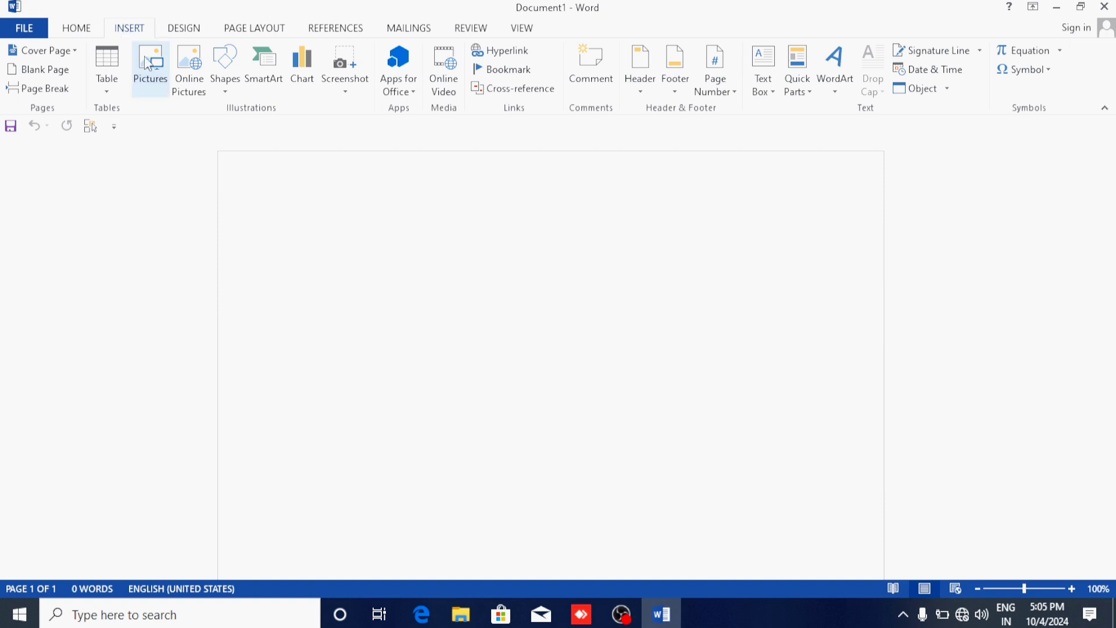
- Insert the green-dress WhatsApp photo of the woman from Desktop > SHADI DESIGN
click(157, 74)
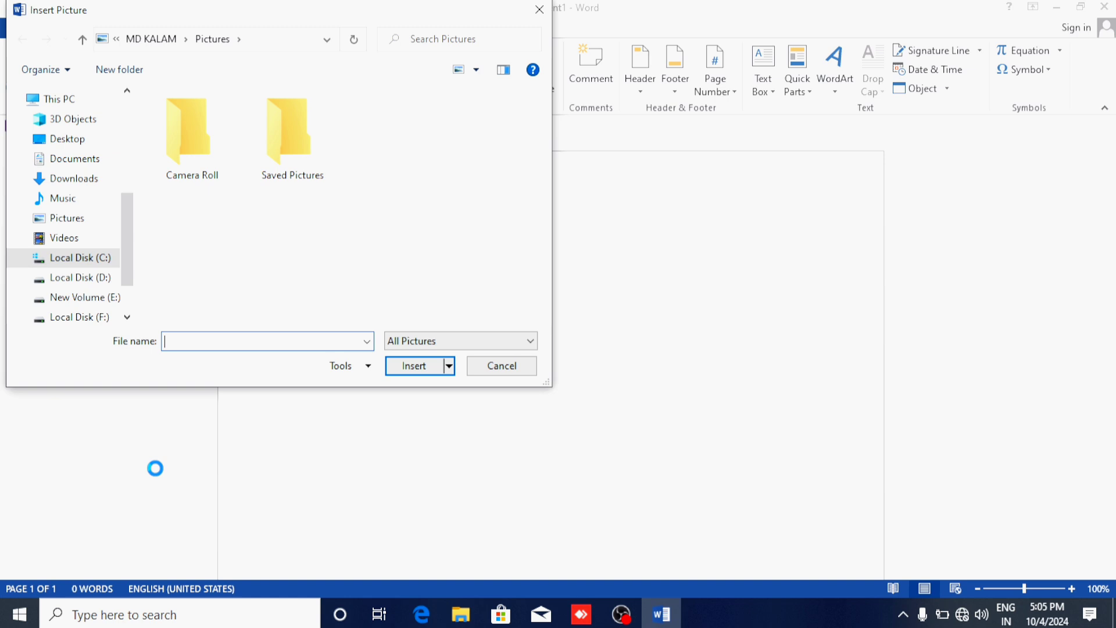
mouse_move(73, 119)
click(71, 141)
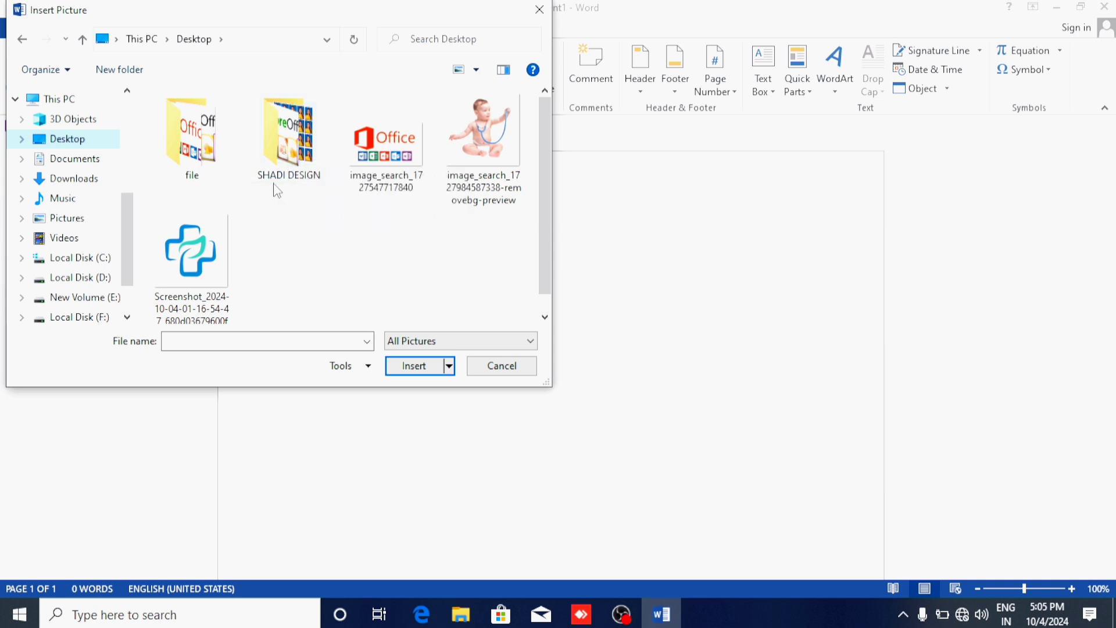
double_click(289, 163)
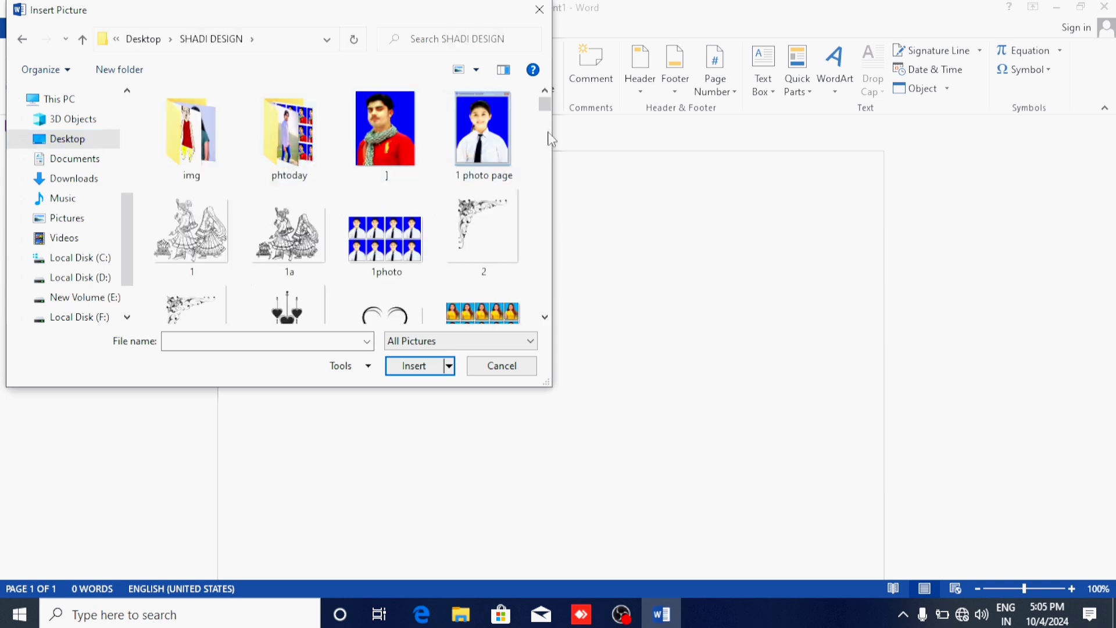
drag(545, 111, 543, 287)
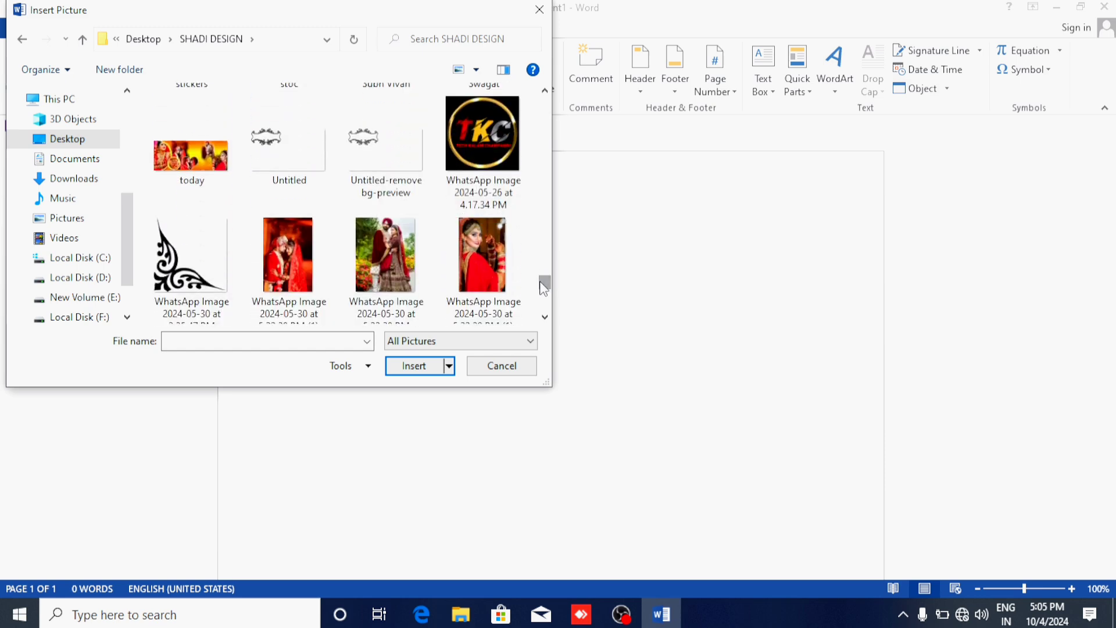
drag(544, 284, 544, 303)
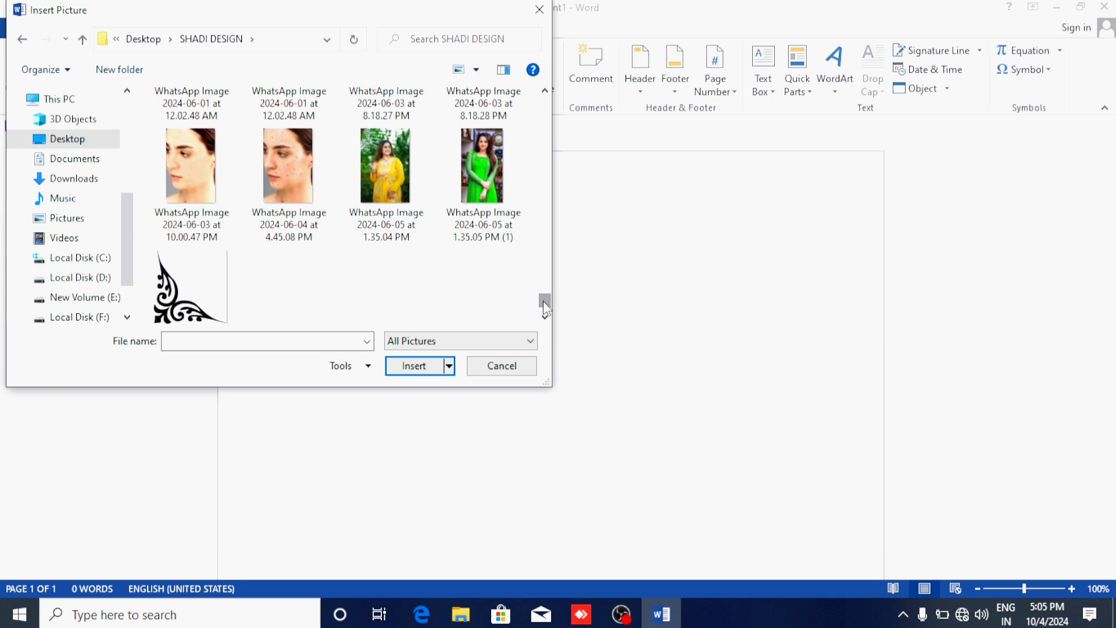
click(471, 148)
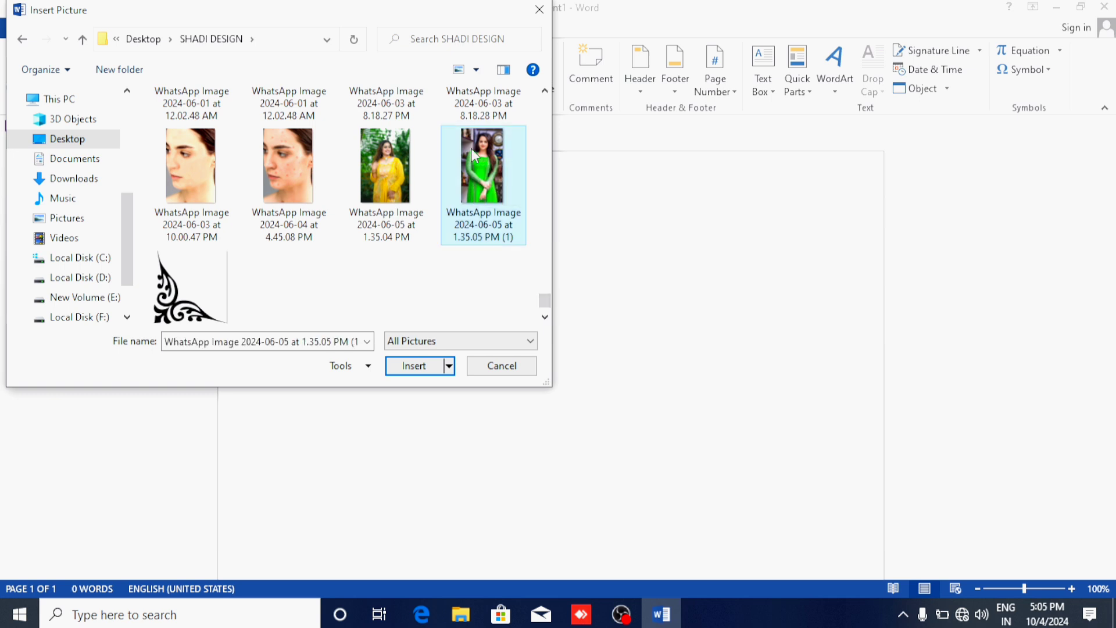
click(416, 371)
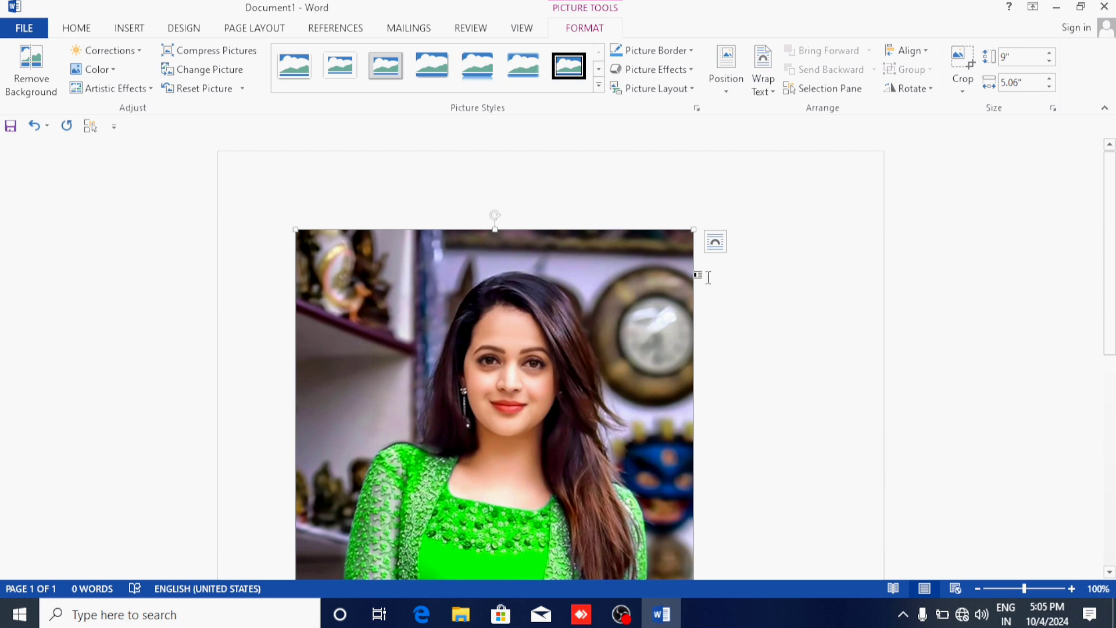
- Set the green-dress photo's text wrapping to In Front of Text
scroll(746, 302, down, 5)
click(746, 302)
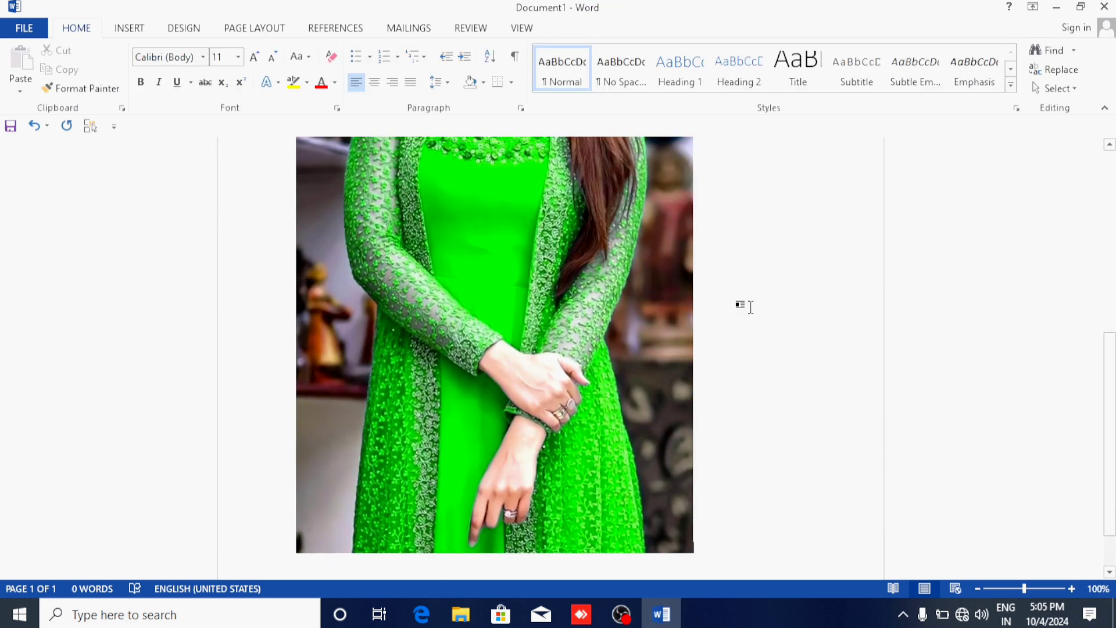
click(564, 340)
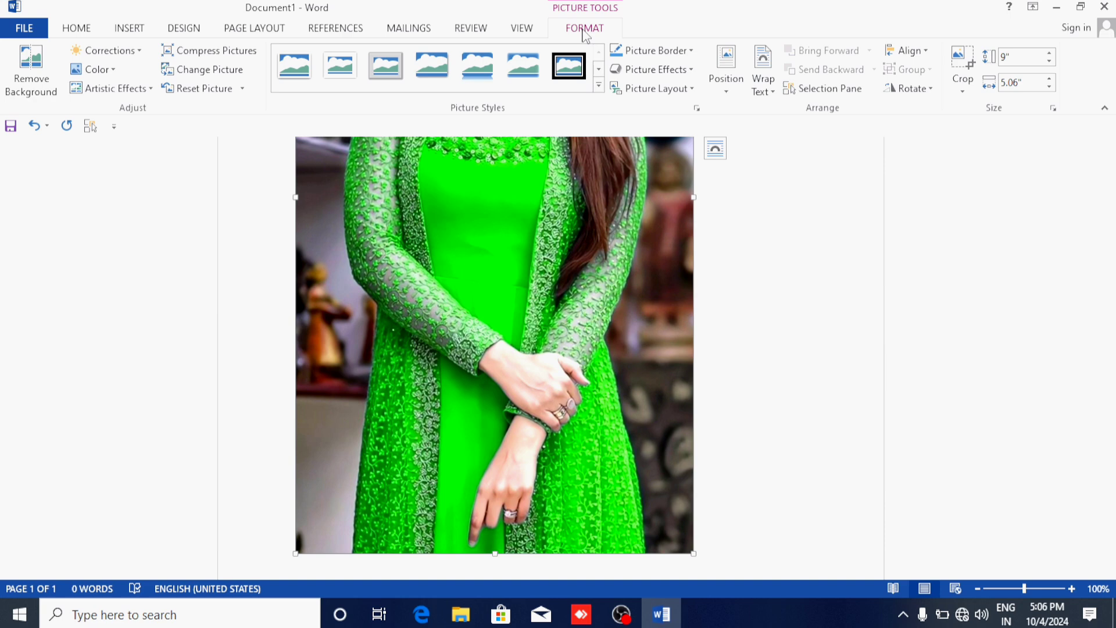
click(758, 75)
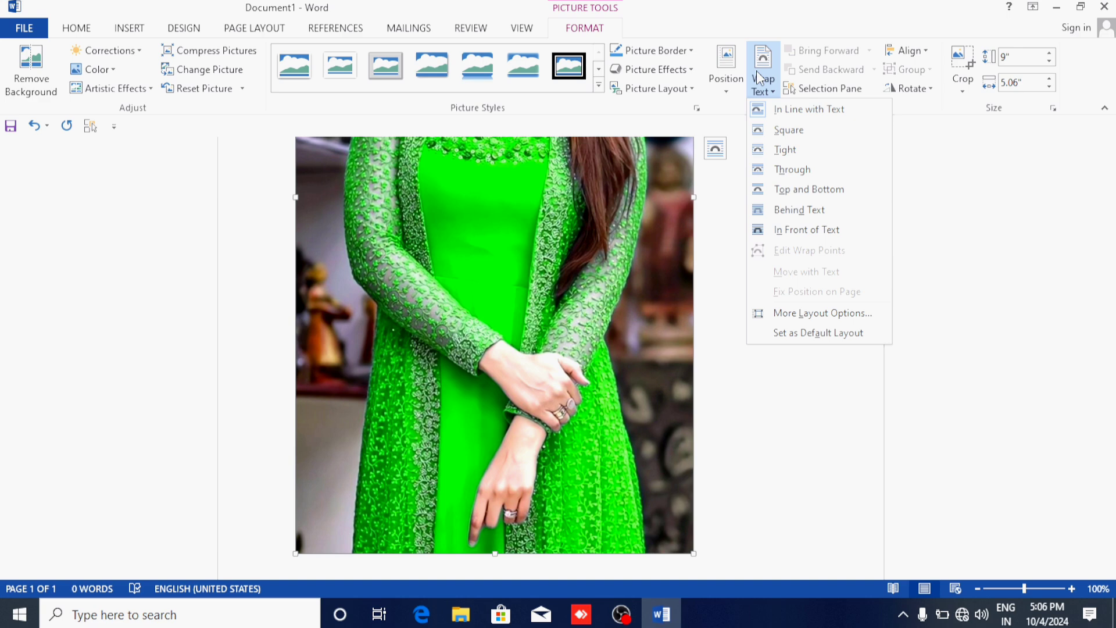
click(800, 231)
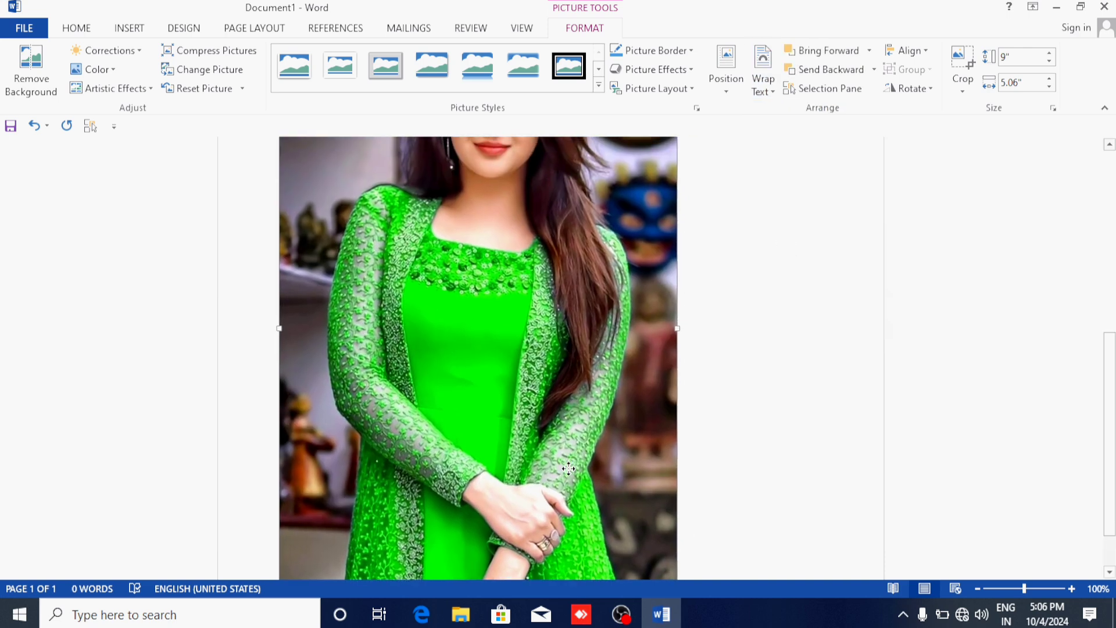
- Zoom out and drag the photo to sit just inside the page's top edge, then reselect it
drag(585, 331, 579, 495)
drag(541, 389, 554, 433)
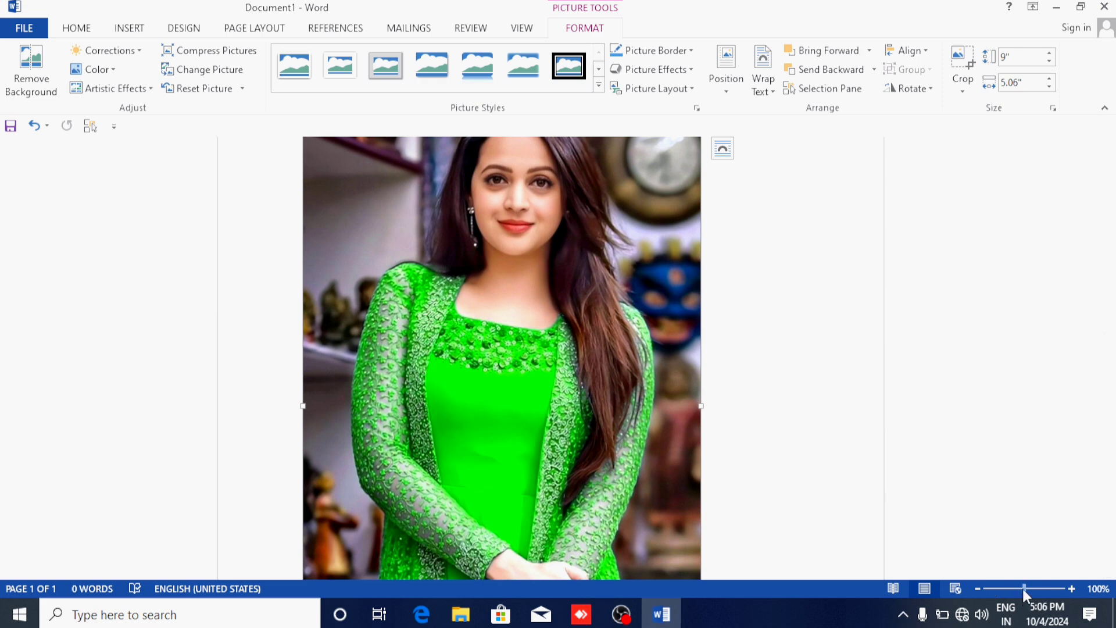
drag(1022, 588, 1016, 588)
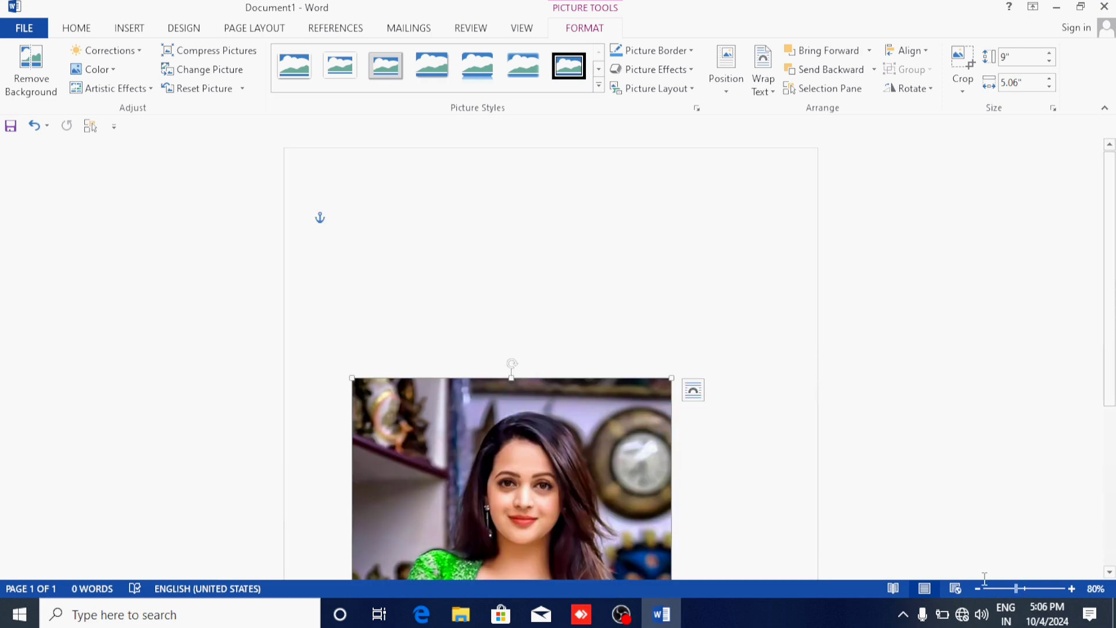
drag(570, 511, 559, 291)
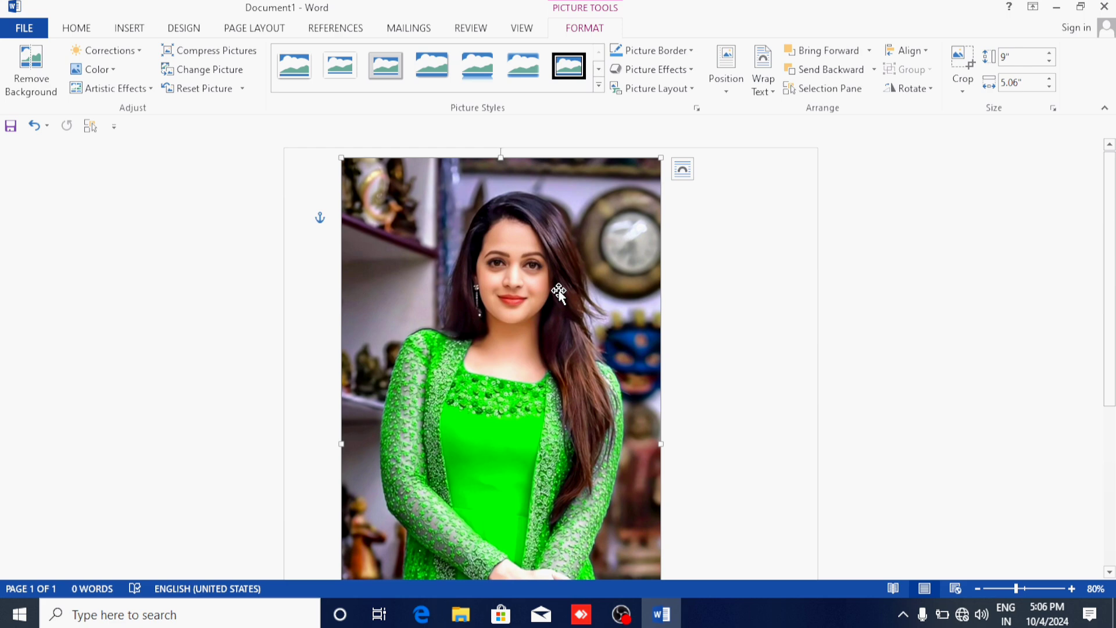
drag(536, 348, 536, 281)
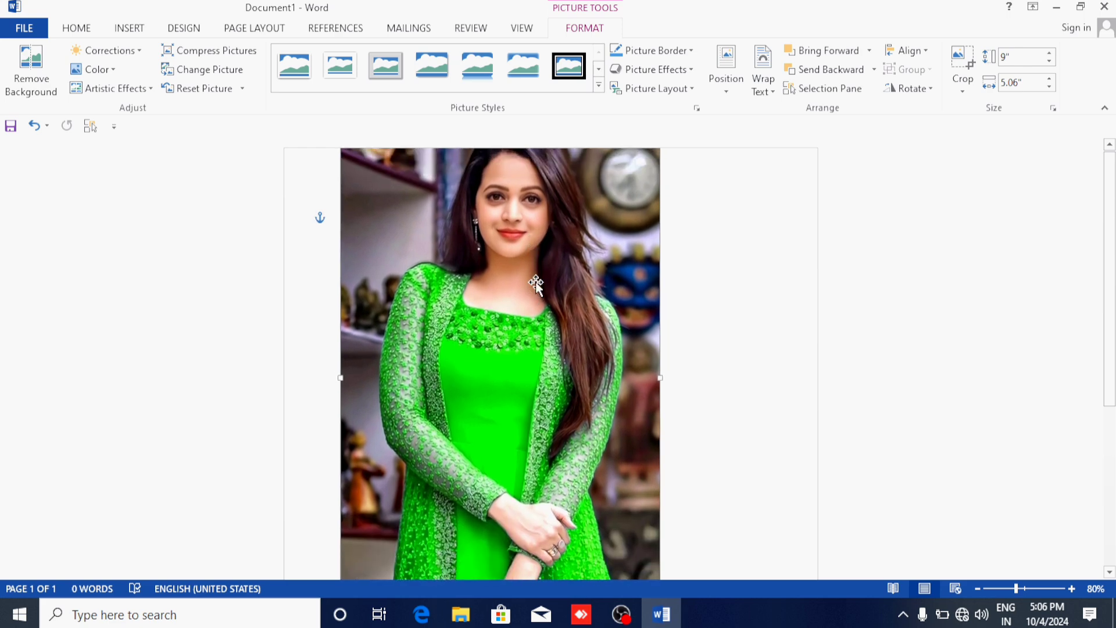
drag(522, 351, 523, 448)
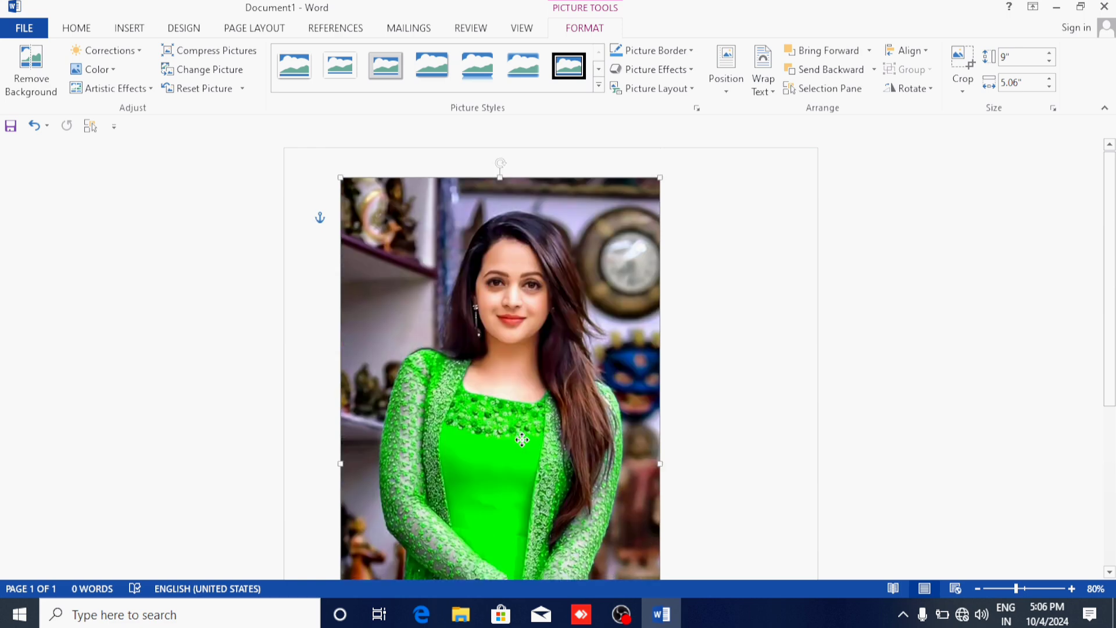
click(738, 424)
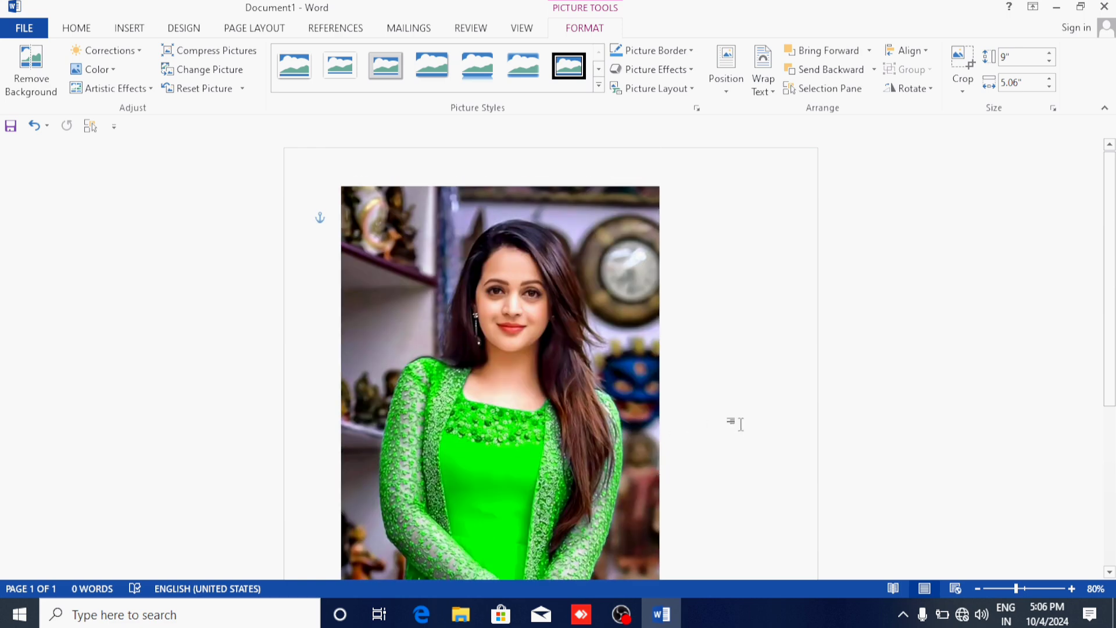
click(489, 463)
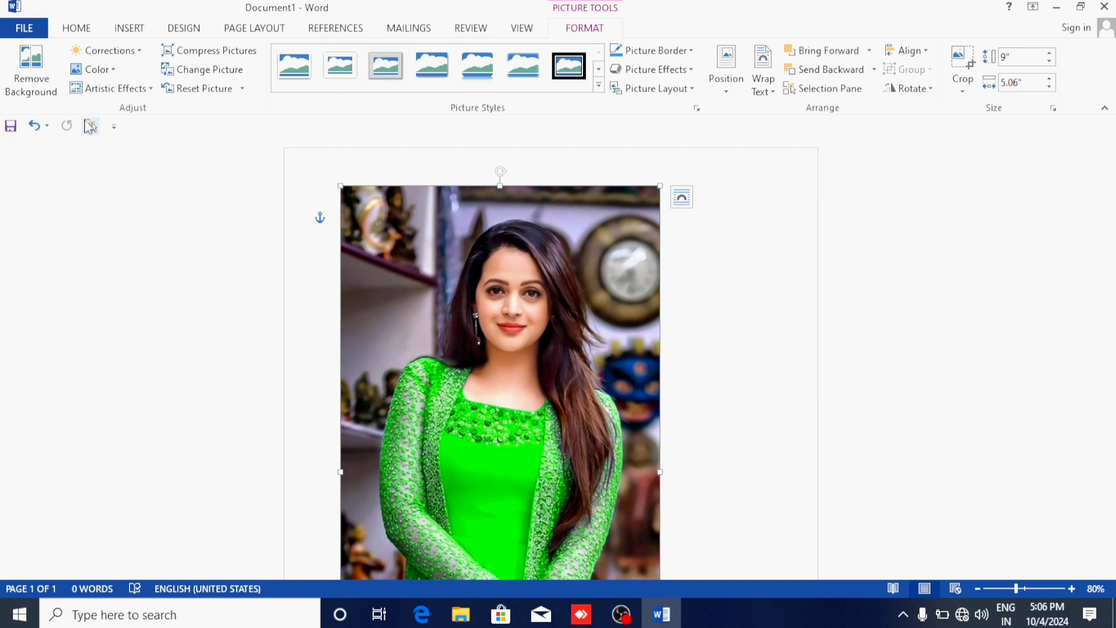
- Start Remove Background on the photo and stretch the keep area upward
click(41, 79)
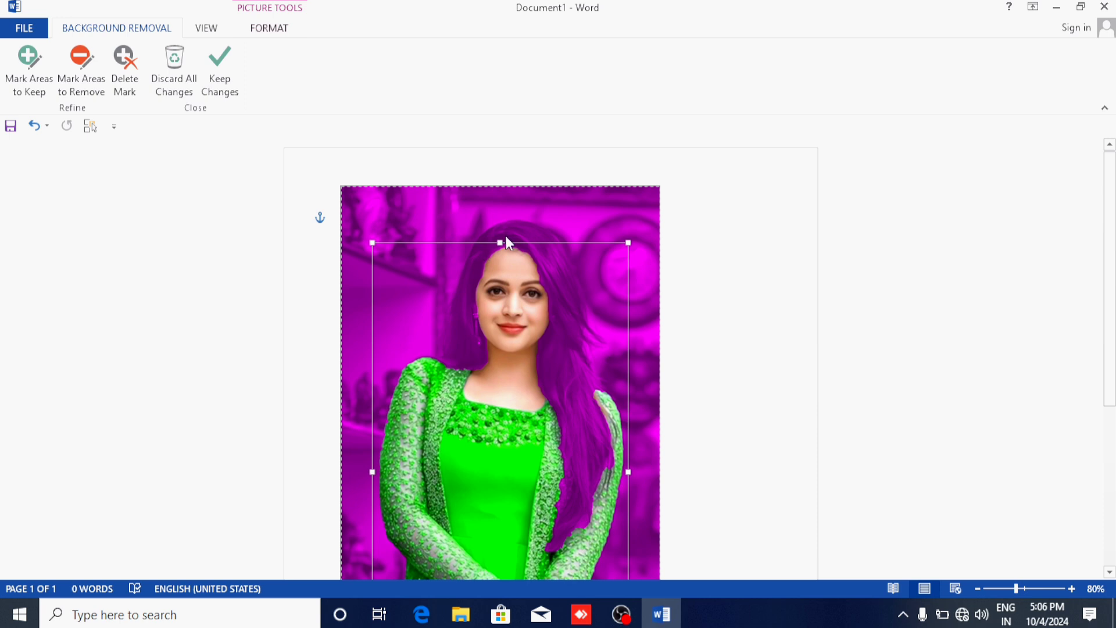
drag(502, 243, 505, 186)
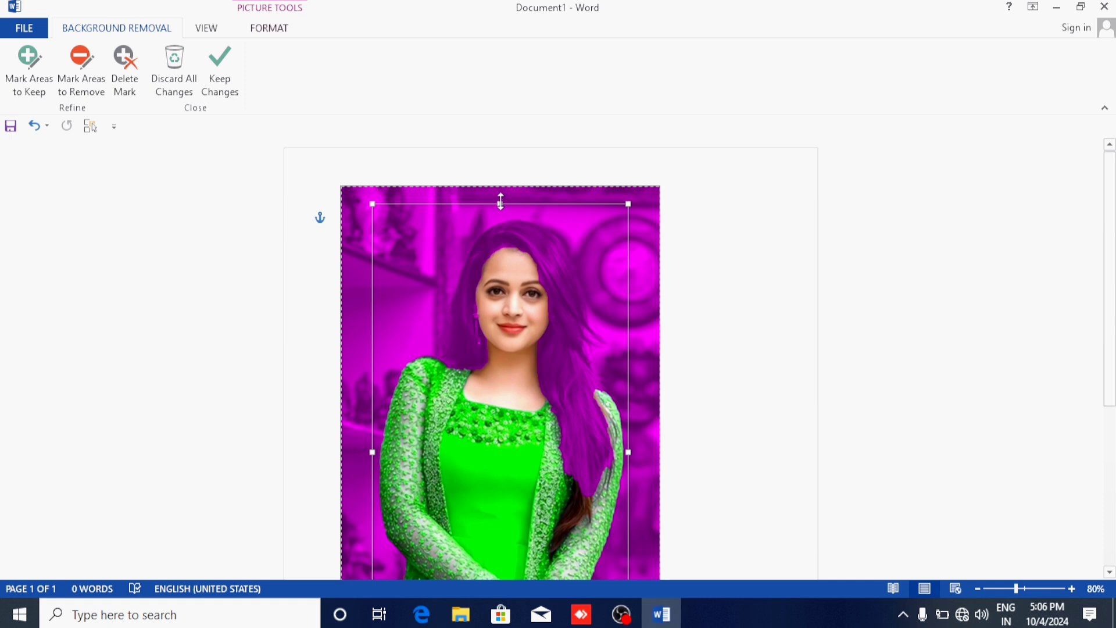
- Extend the keep marquee to the photo's top, right, left and bottom edges, then zoom out
drag(500, 204, 500, 187)
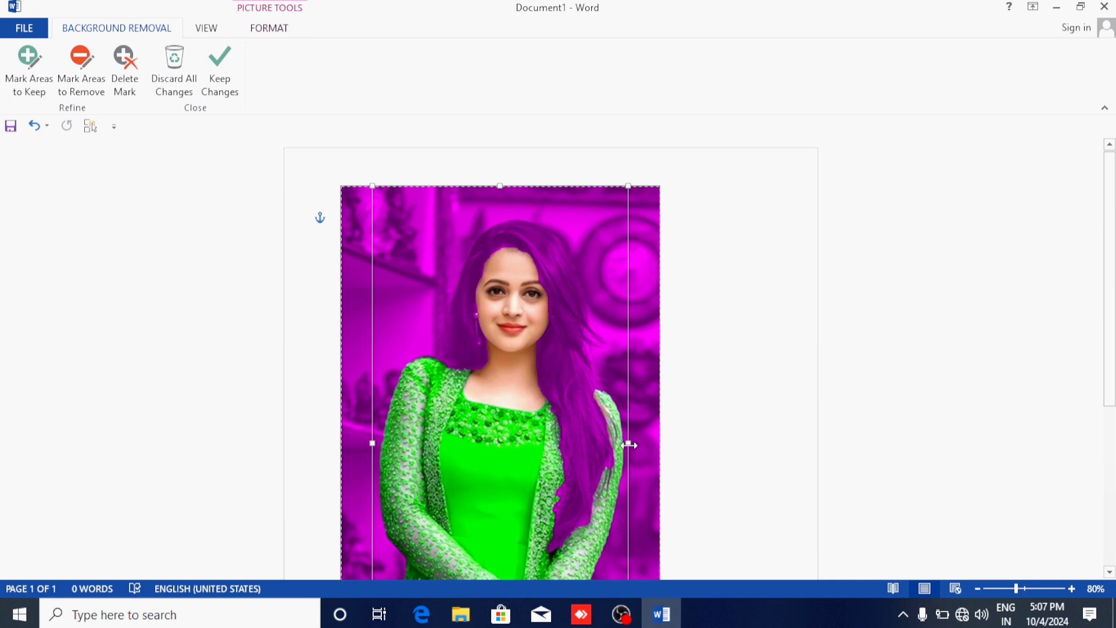
drag(629, 445, 659, 447)
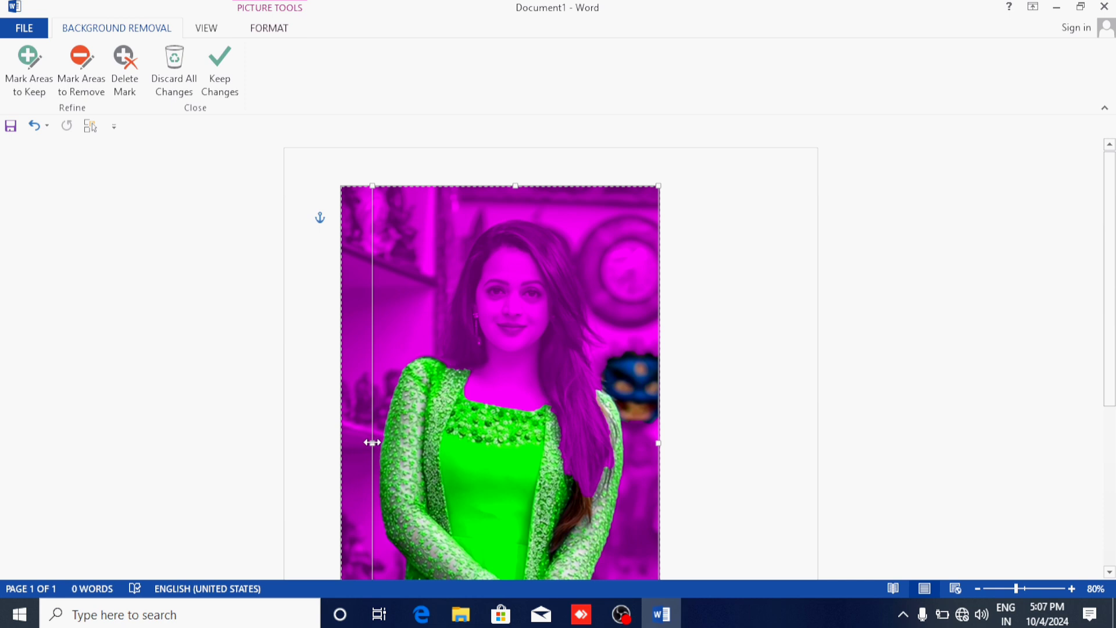
drag(372, 443, 341, 440)
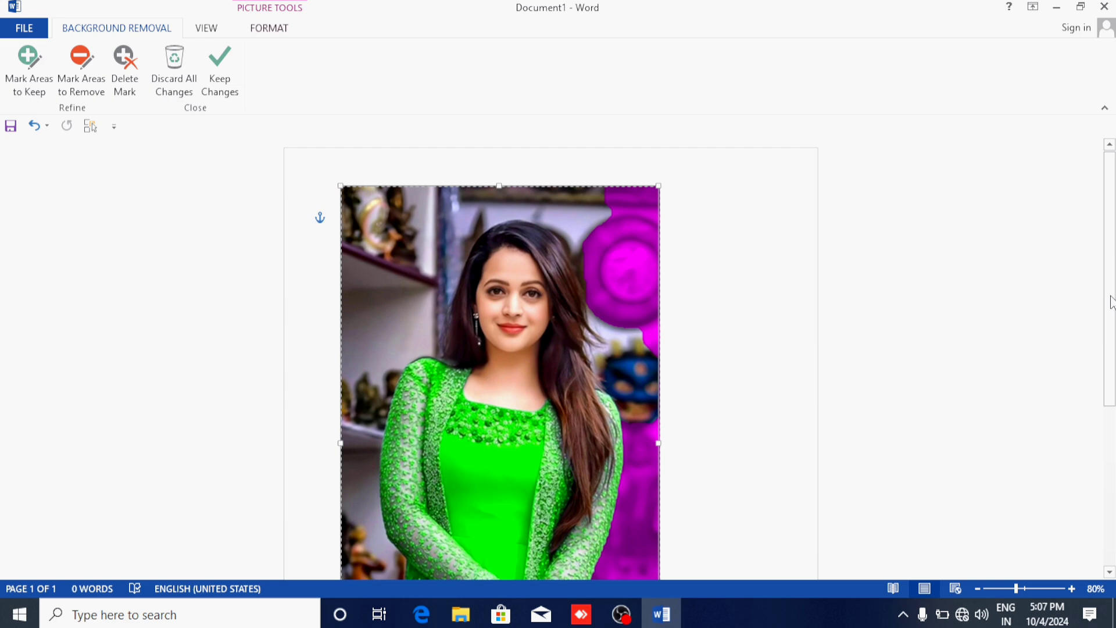
drag(1111, 302, 1096, 448)
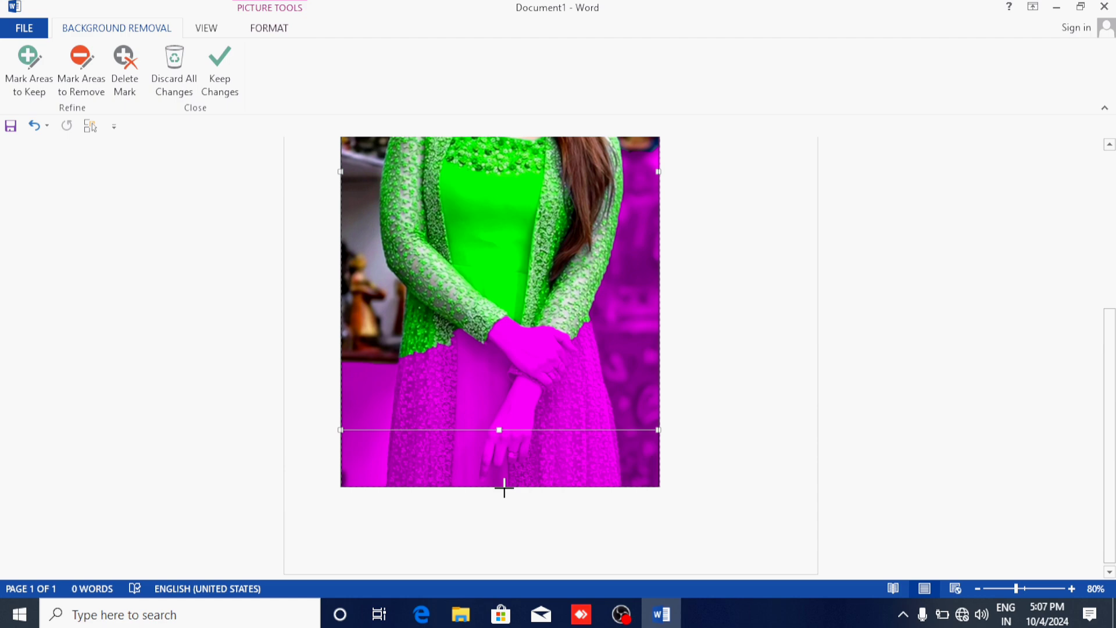
drag(504, 487, 503, 486)
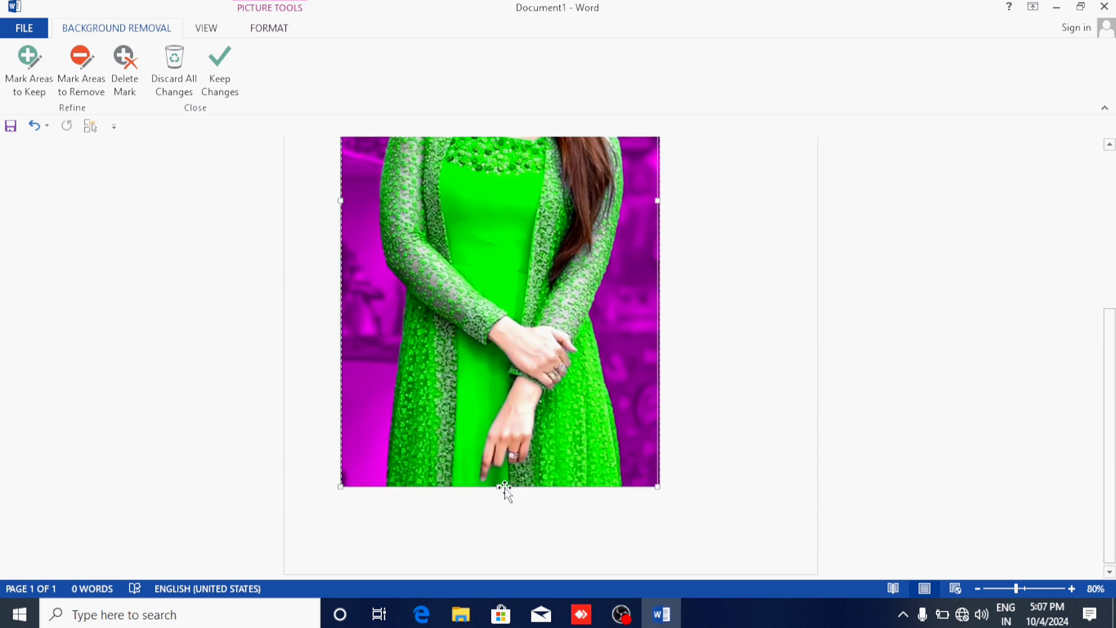
click(1001, 591)
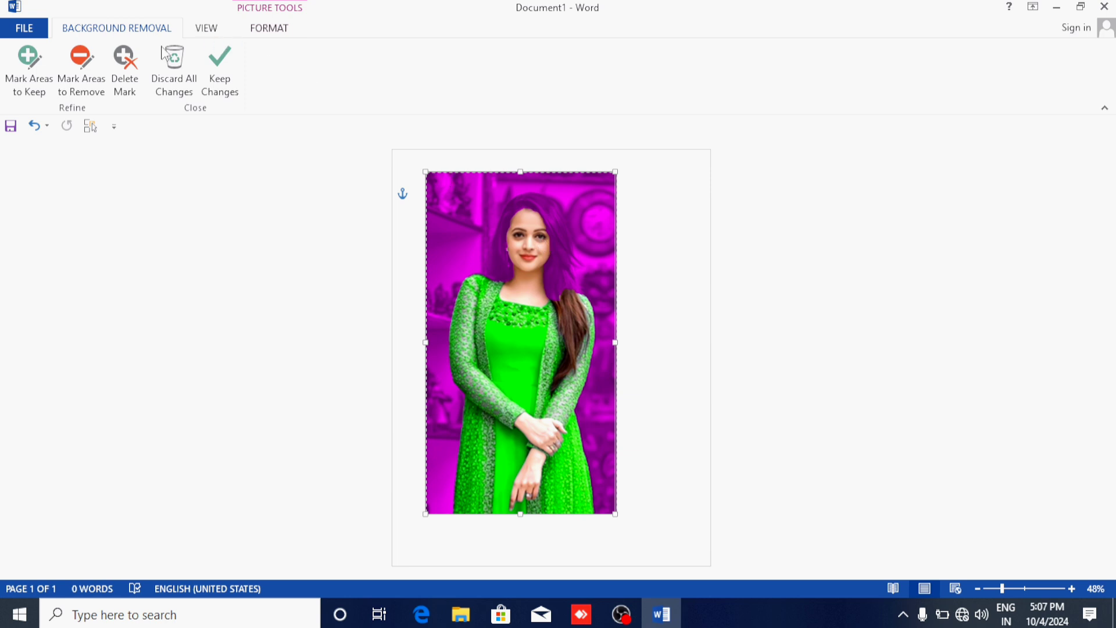
- Mark the woman's hair as areas to keep with three strokes and apply Keep Changes
click(28, 74)
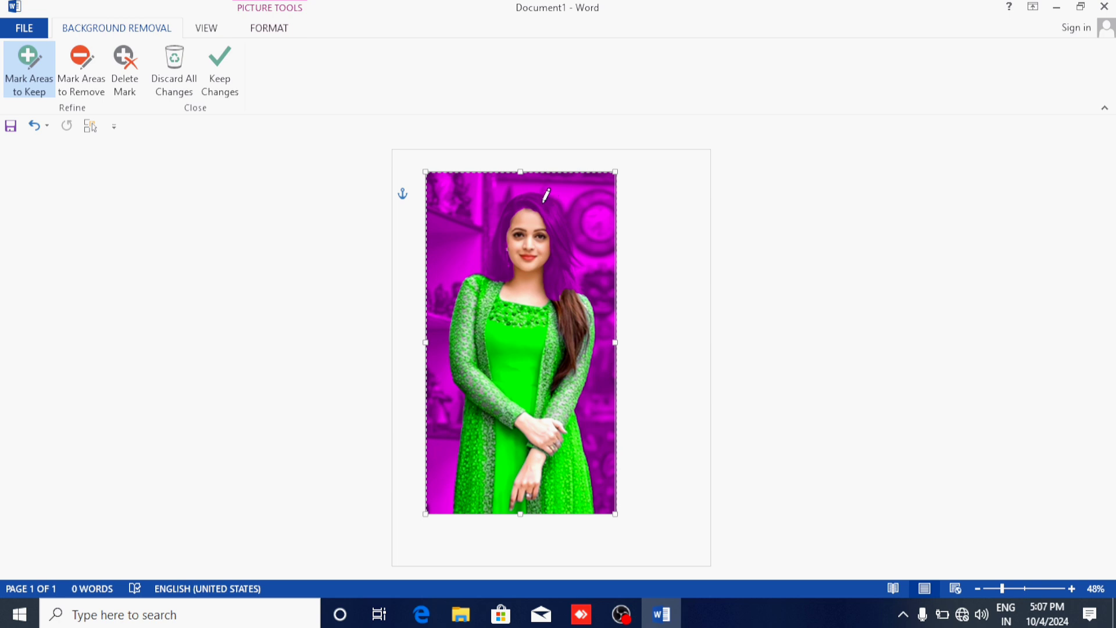
drag(554, 231, 544, 208)
drag(555, 278, 557, 259)
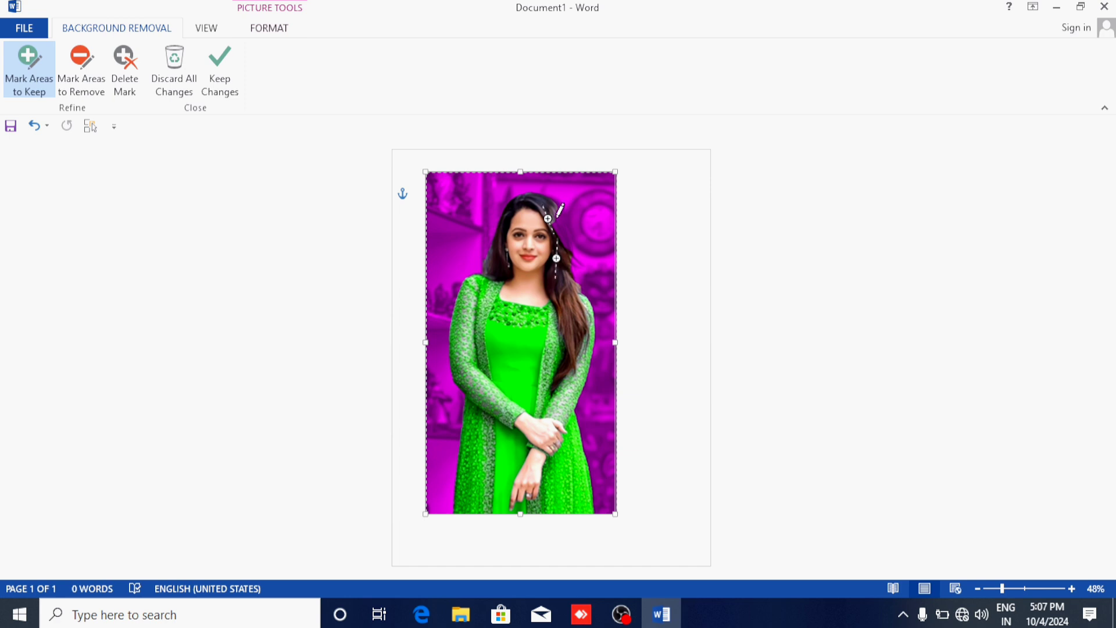
drag(563, 238, 559, 229)
click(218, 86)
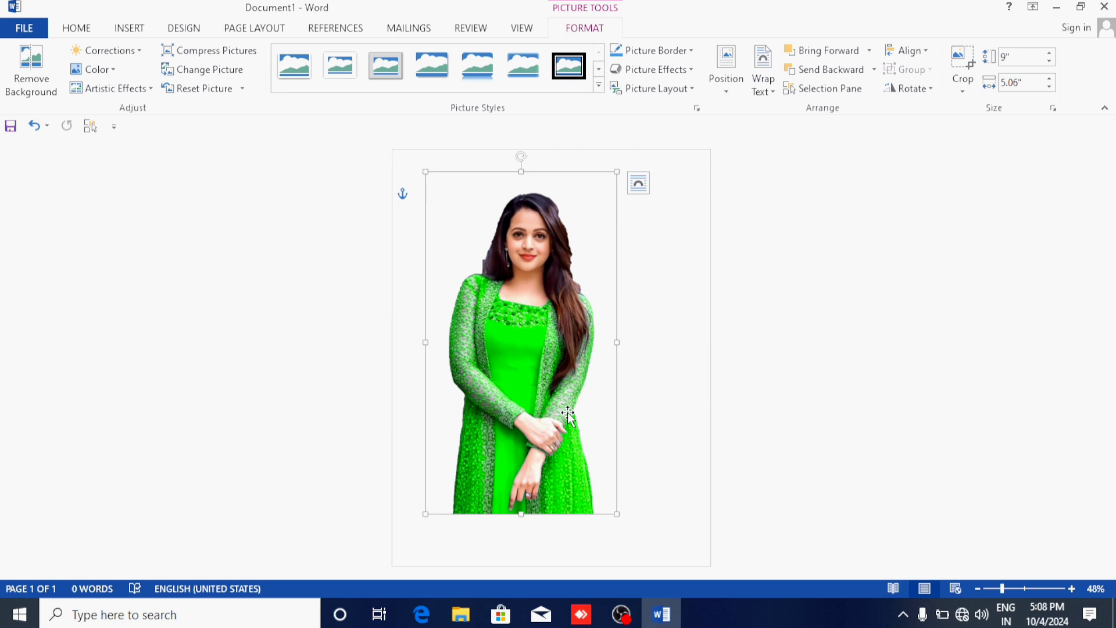
click(646, 451)
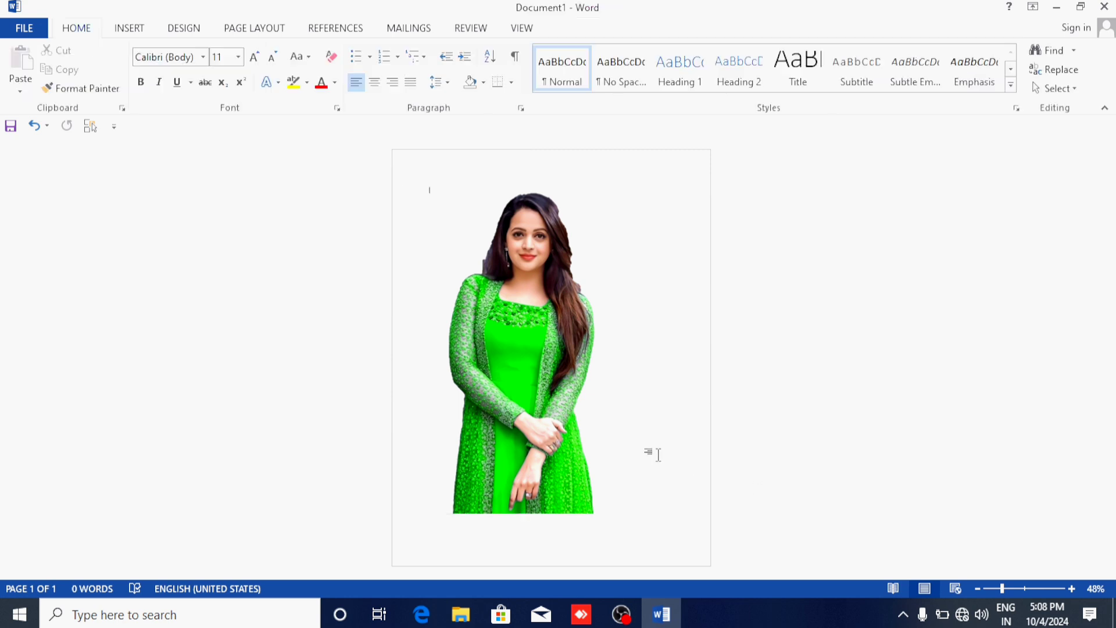
click(1025, 588)
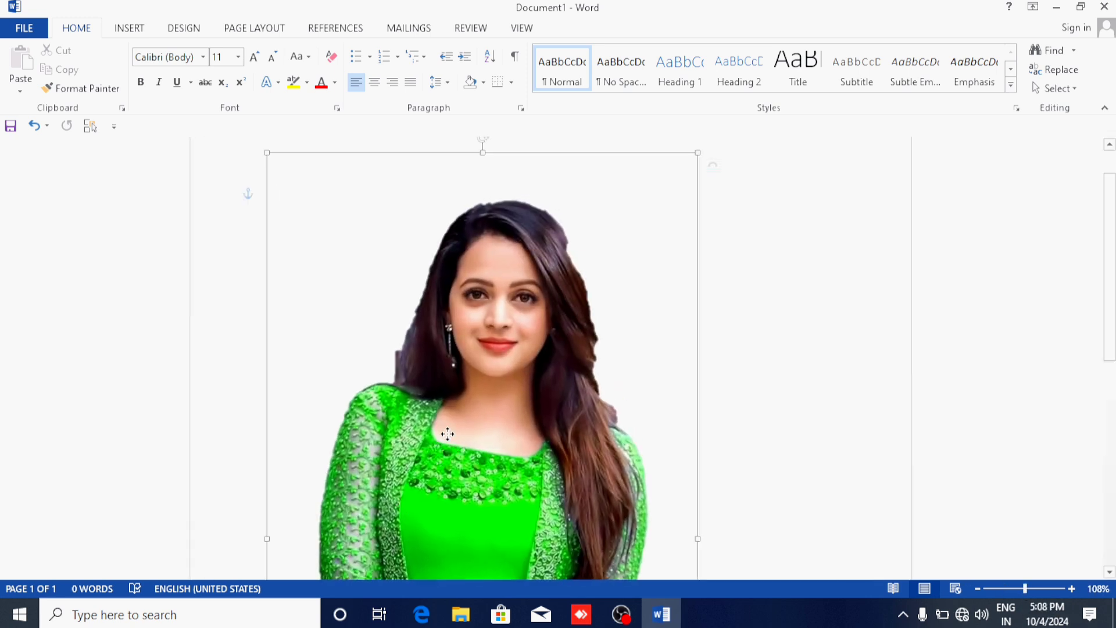
drag(445, 431, 340, 371)
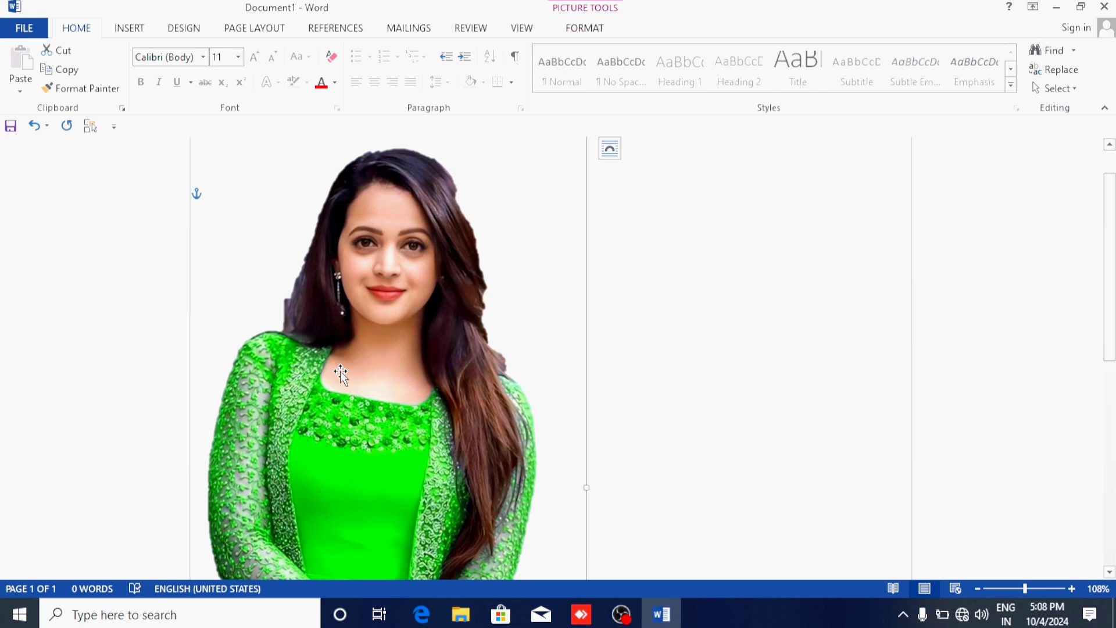
click(680, 380)
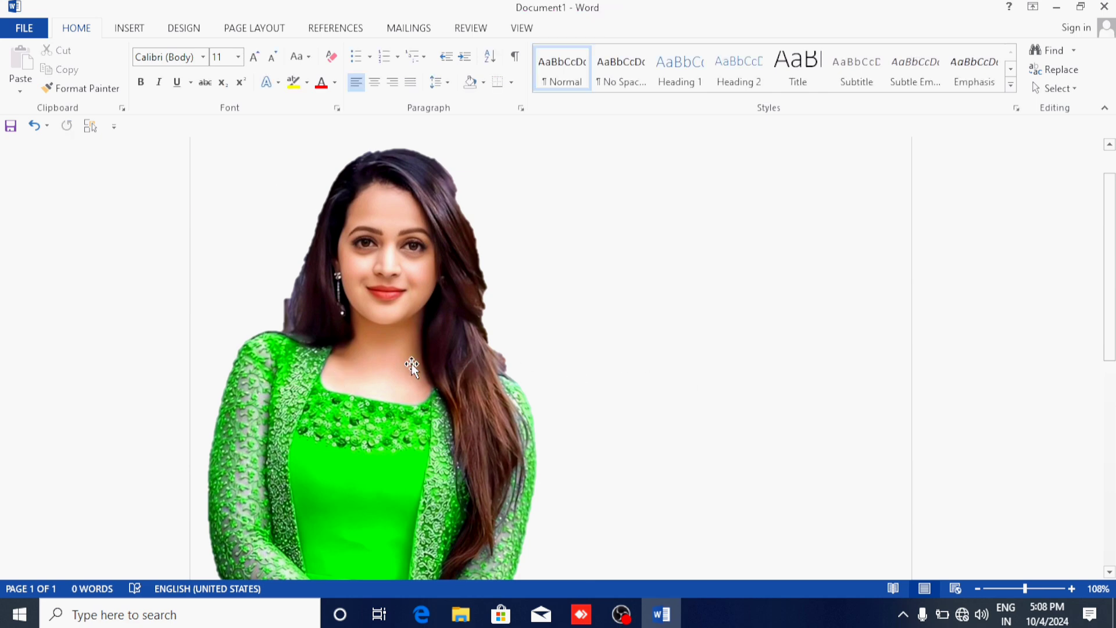
click(175, 614)
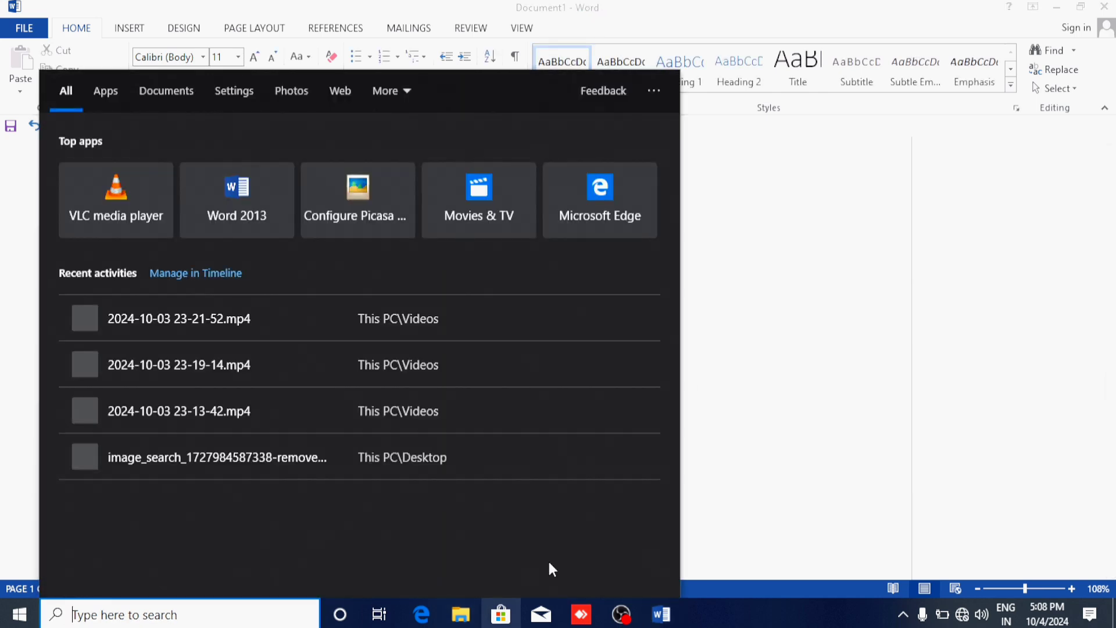
click(875, 342)
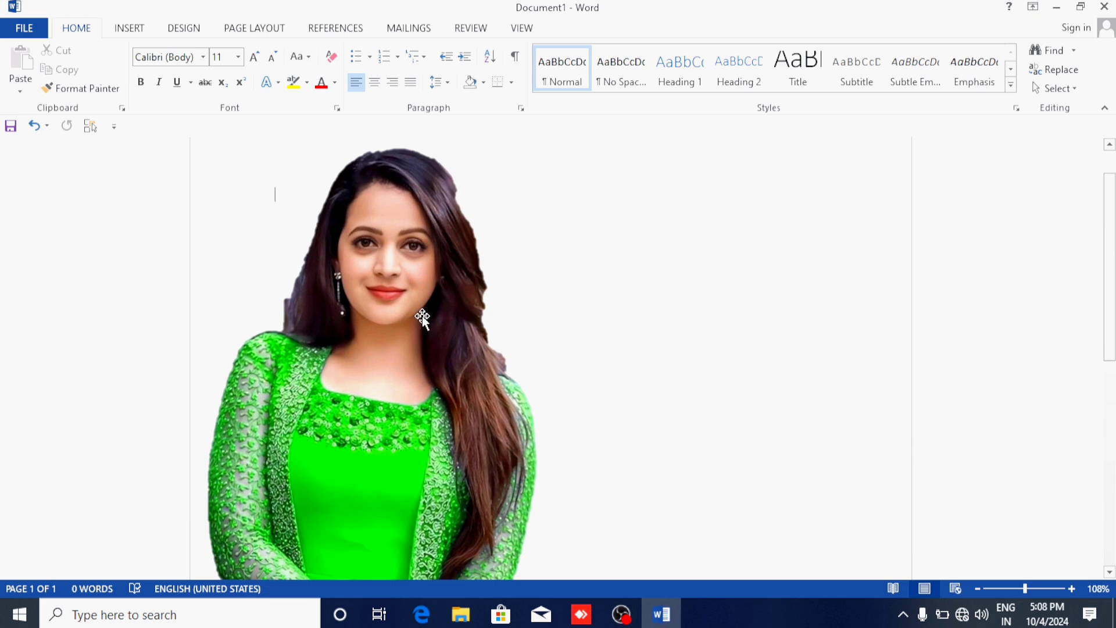
click(128, 35)
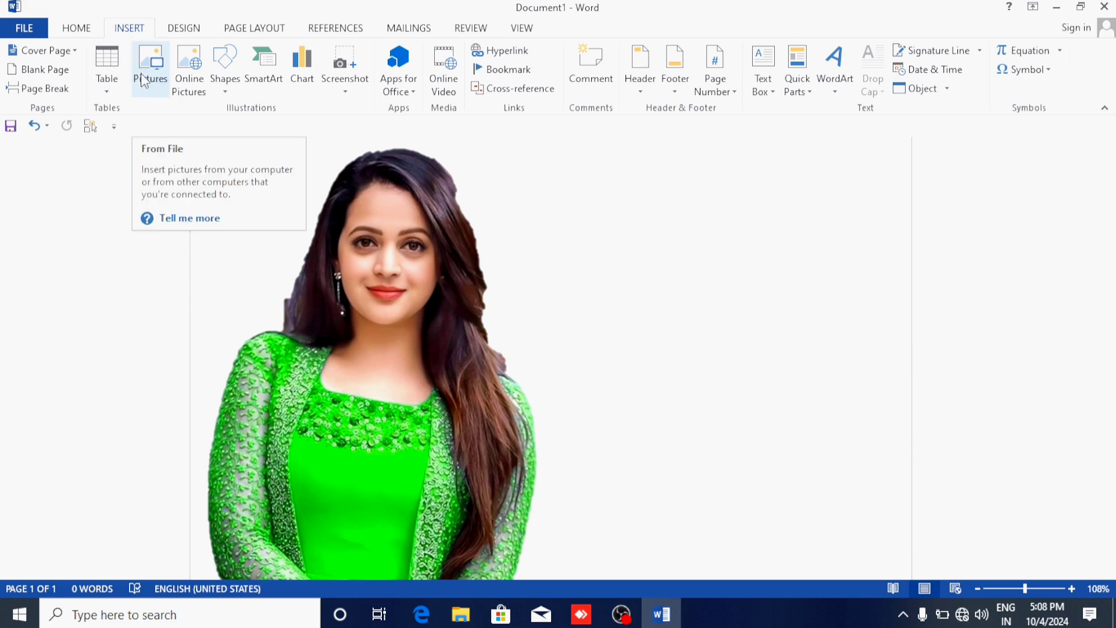
click(183, 29)
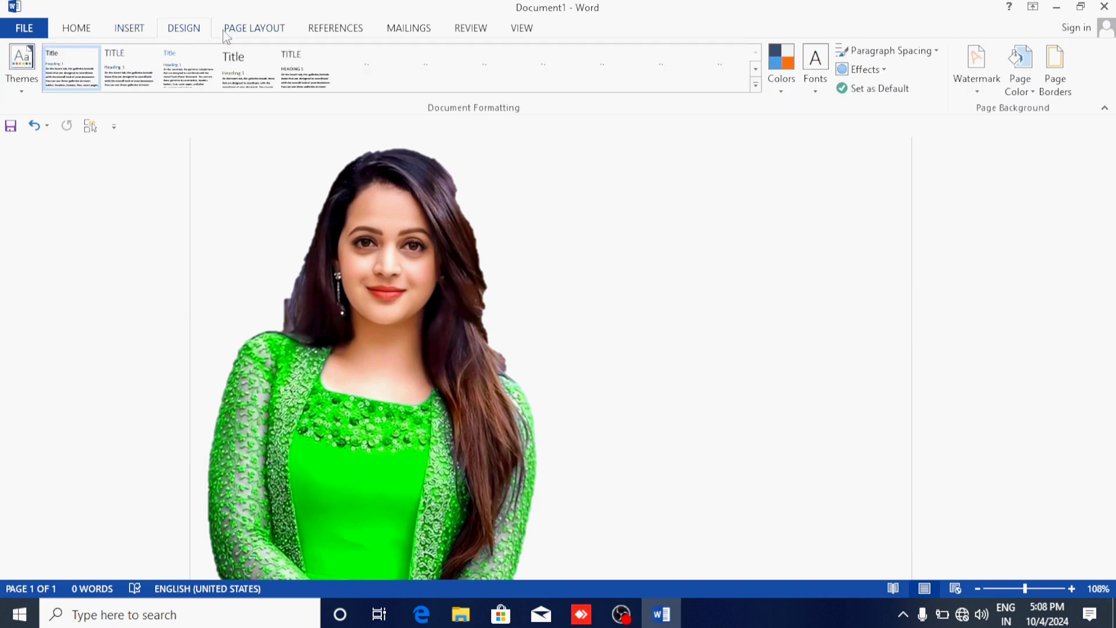
click(137, 30)
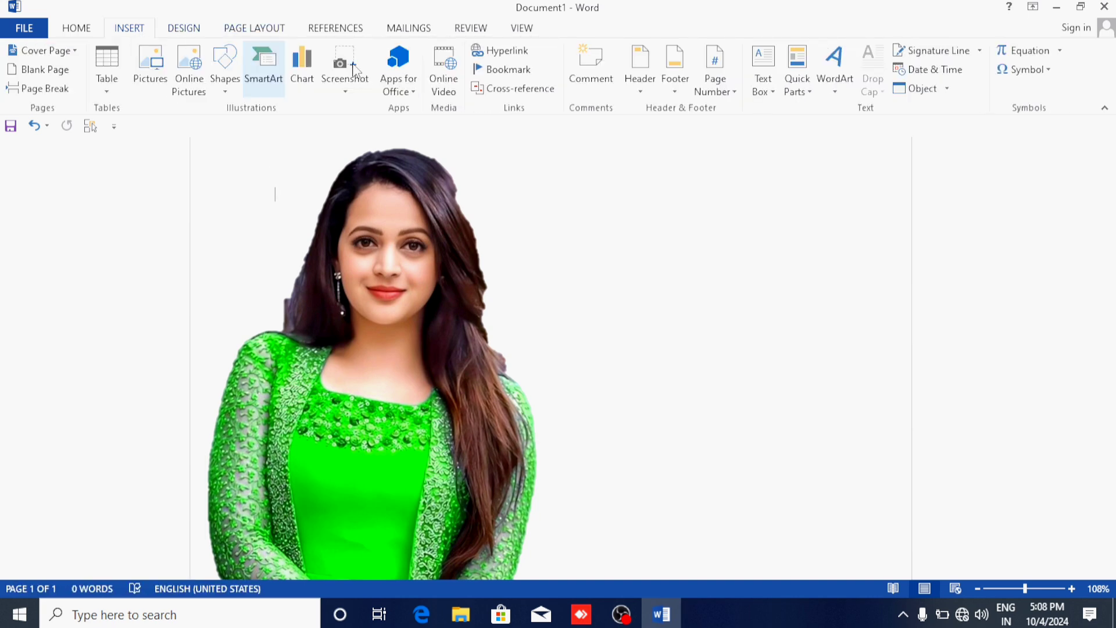
- Draw an 8.32" by 3.72" rectangle beside the photo, then select the photo and the rectangle
click(222, 68)
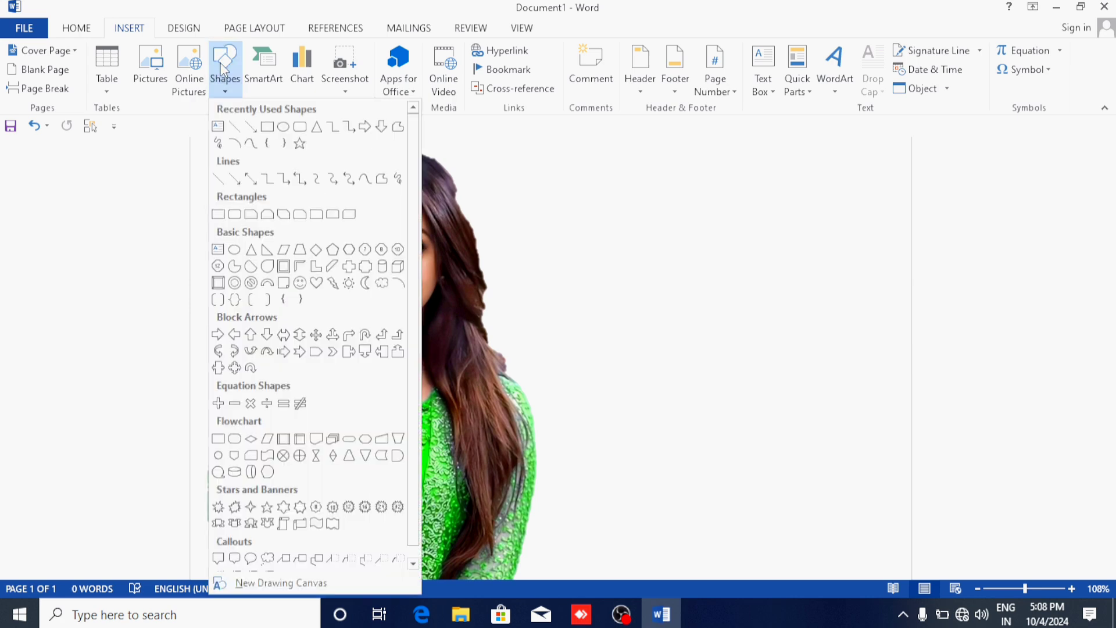
click(266, 127)
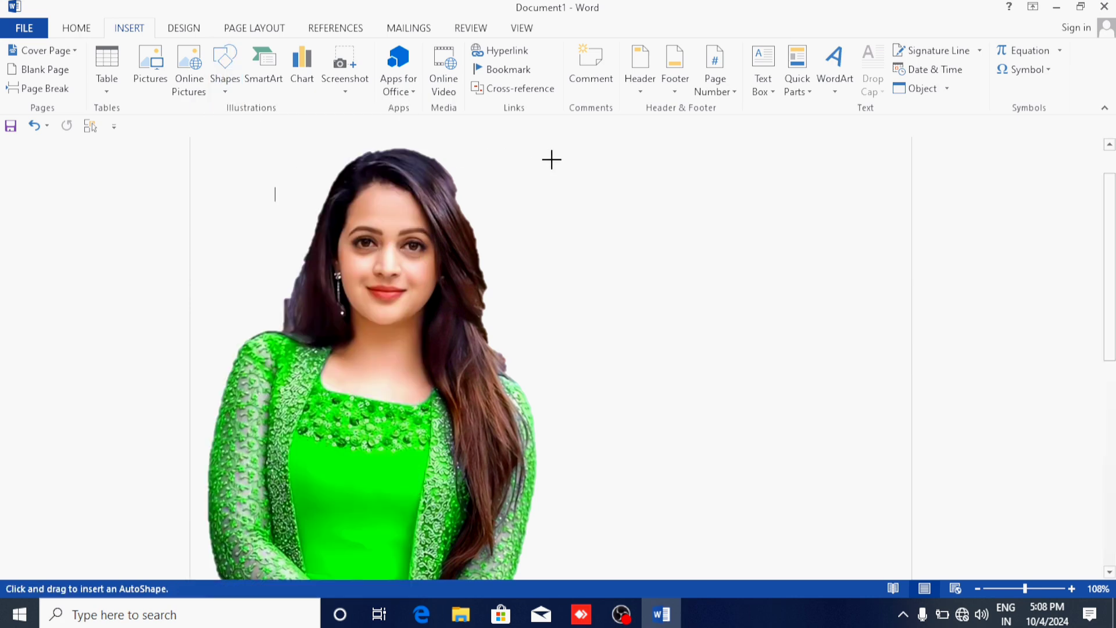
mouse_move(551, 159)
mouse_down()
mouse_move(866, 570)
mouse_move(856, 440)
mouse_move(868, 394)
mouse_up()
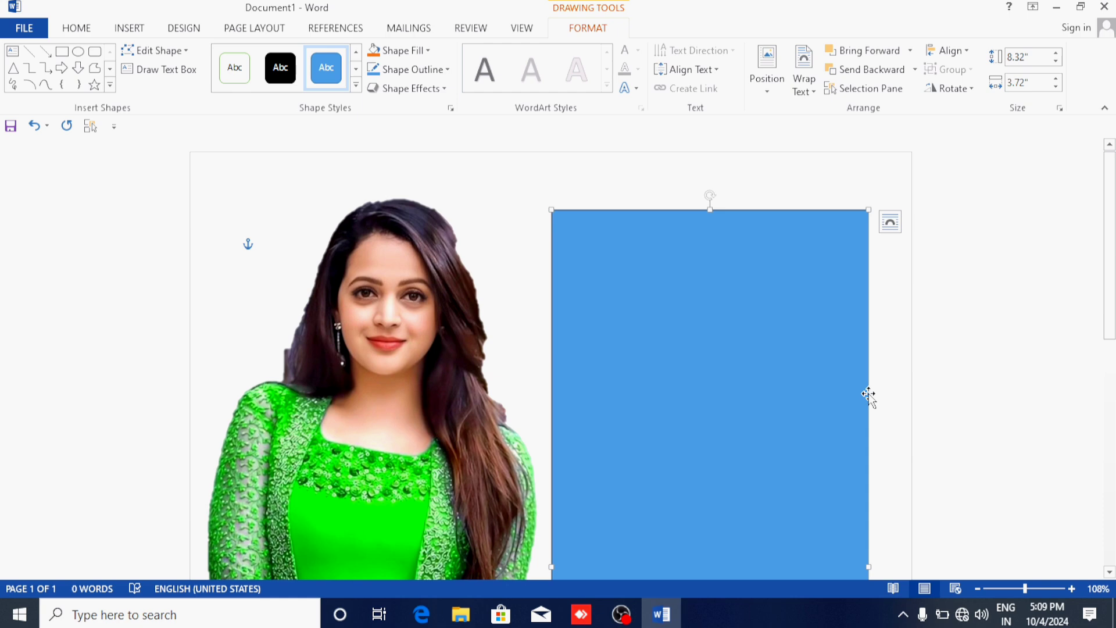
click(518, 370)
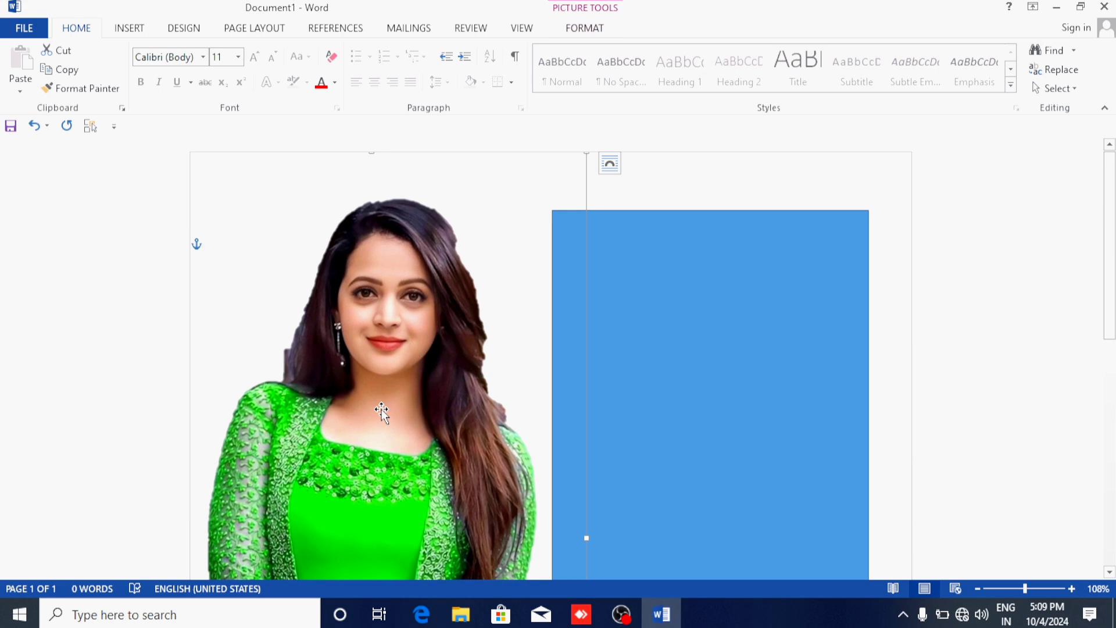
click(839, 392)
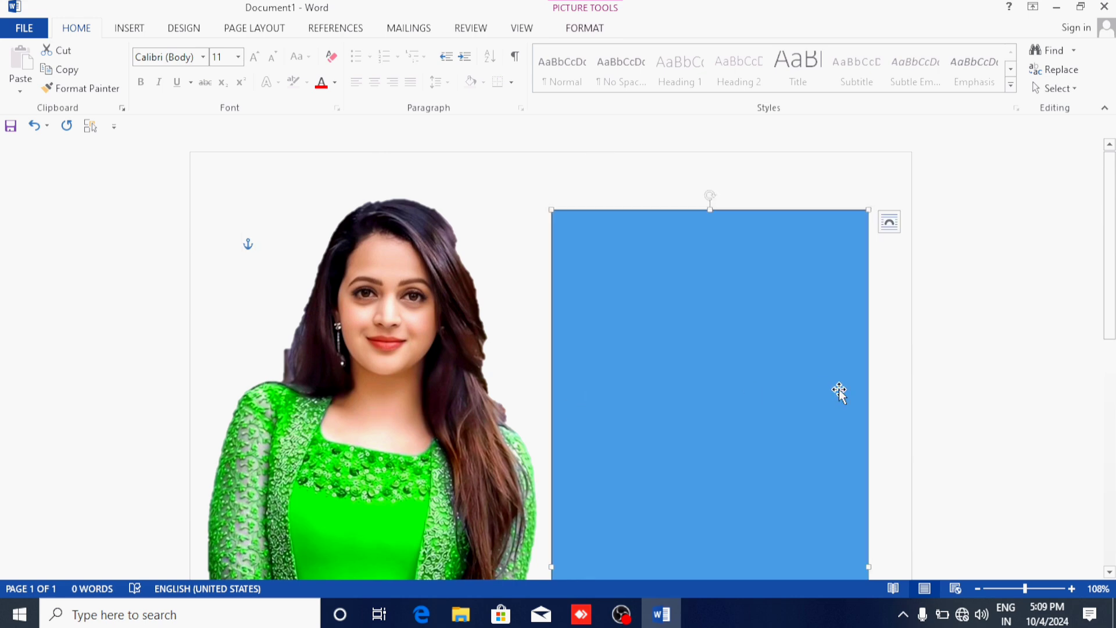
click(325, 445)
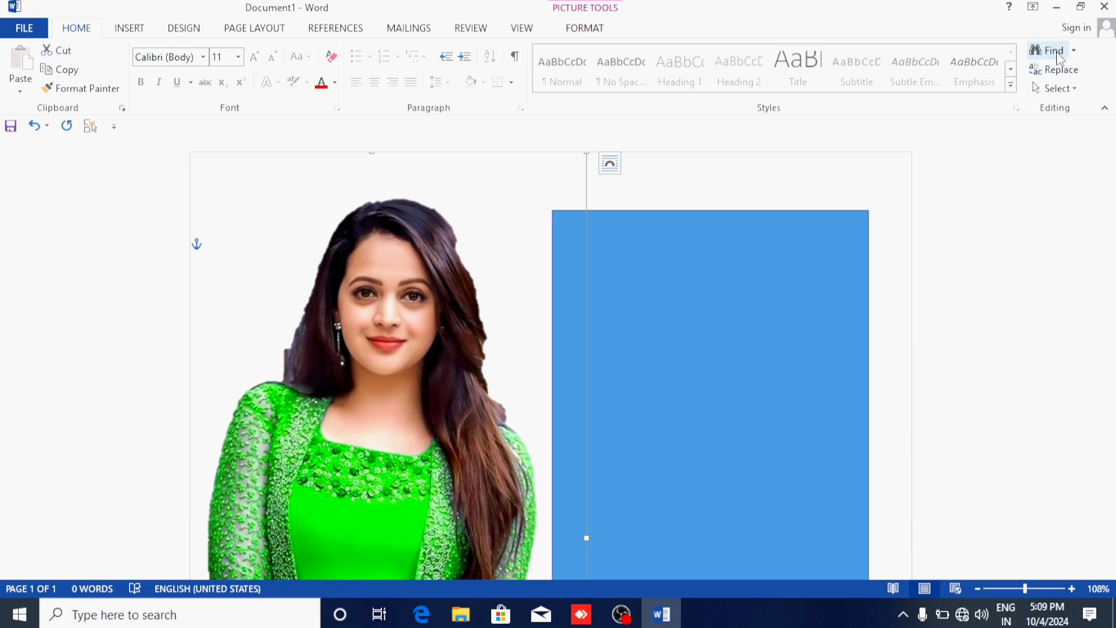
click(590, 30)
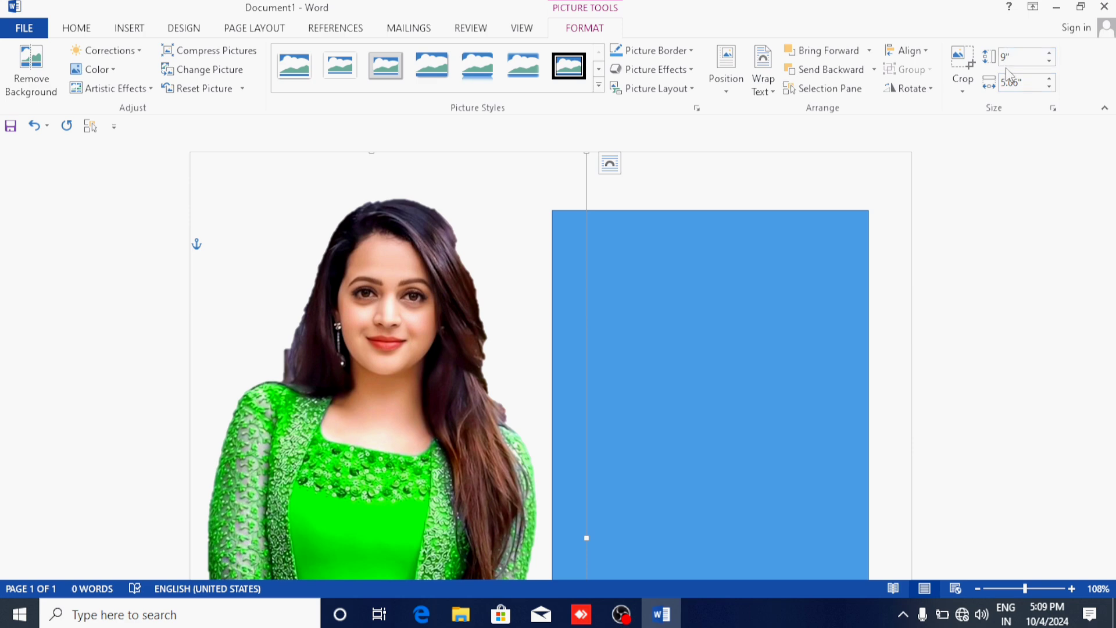
click(698, 311)
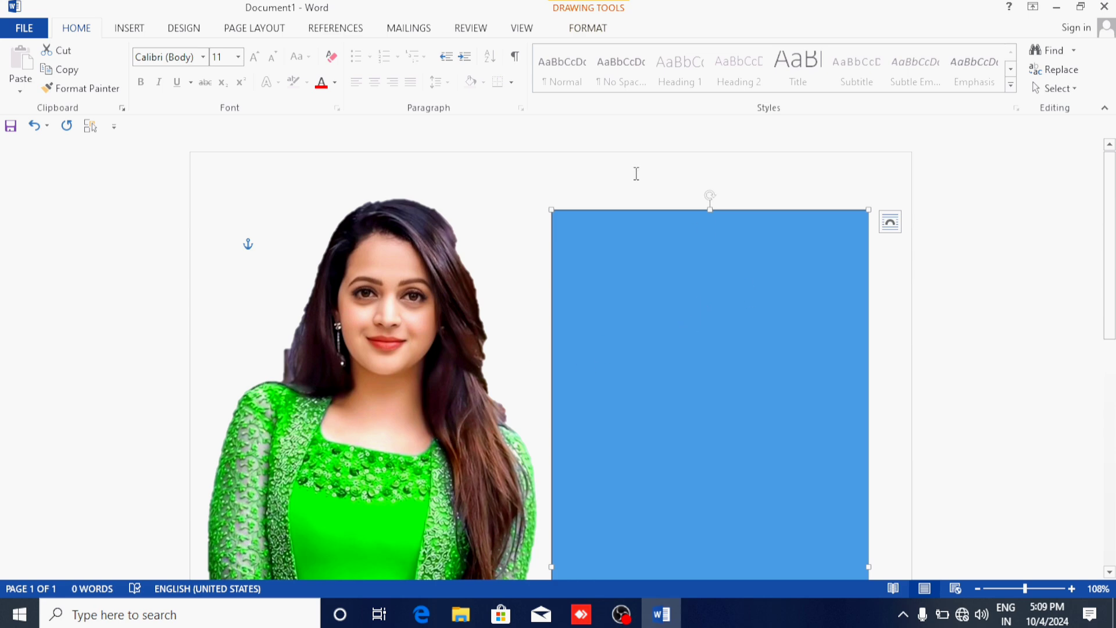
- Resize the blue rectangle to a 9" height and 5.06" width
click(603, 28)
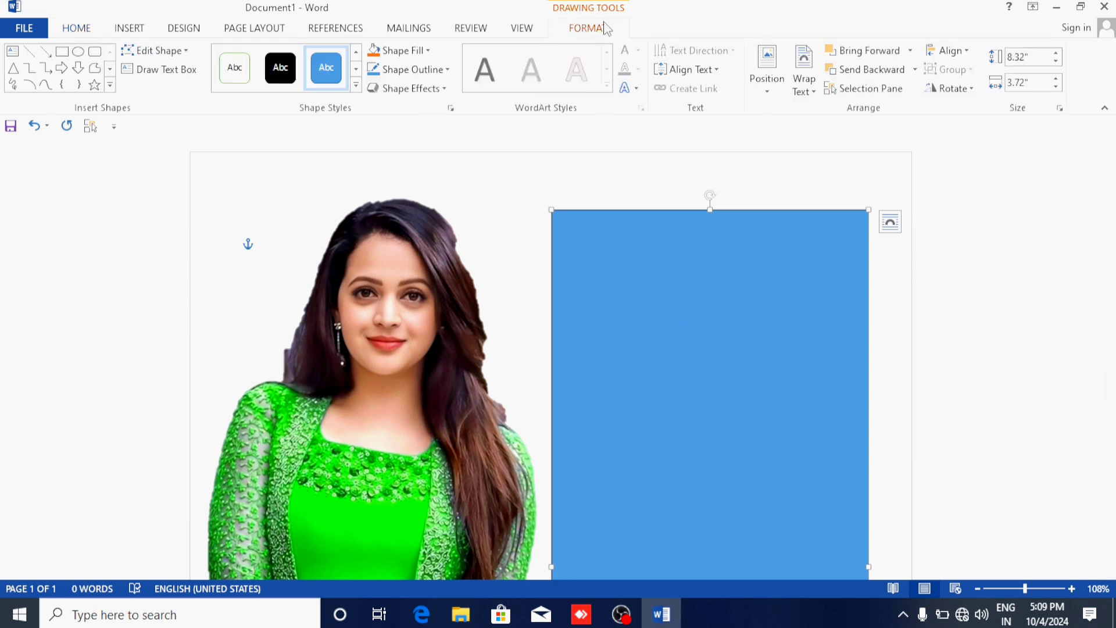
click(1030, 57)
key(BackSpace)
text(9)
key(Return)
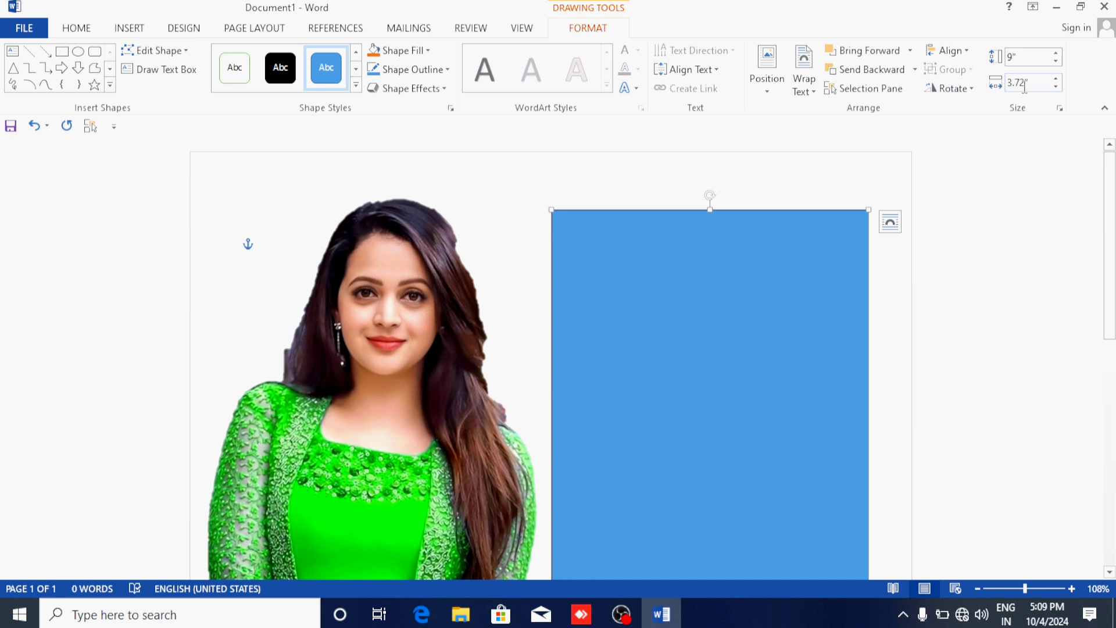
click(1033, 82)
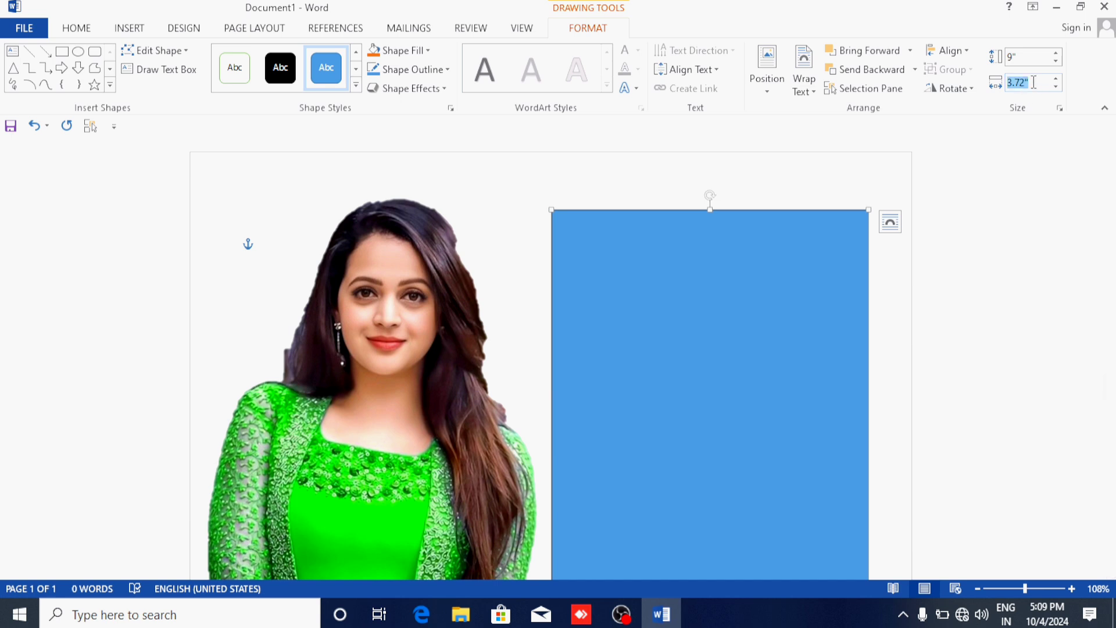
text(5)
text(.06)
key(Return)
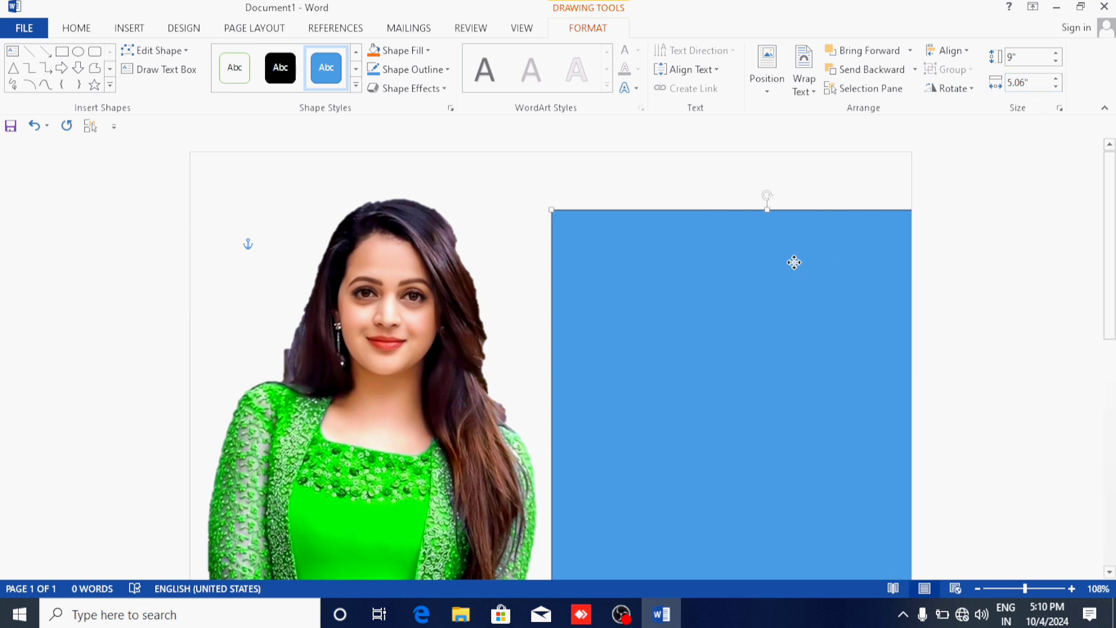
- Move the rectangle up and left so it completely covers the woman's photo
mouse_move(794, 262)
mouse_down()
mouse_move(716, 241)
mouse_move(732, 239)
mouse_up()
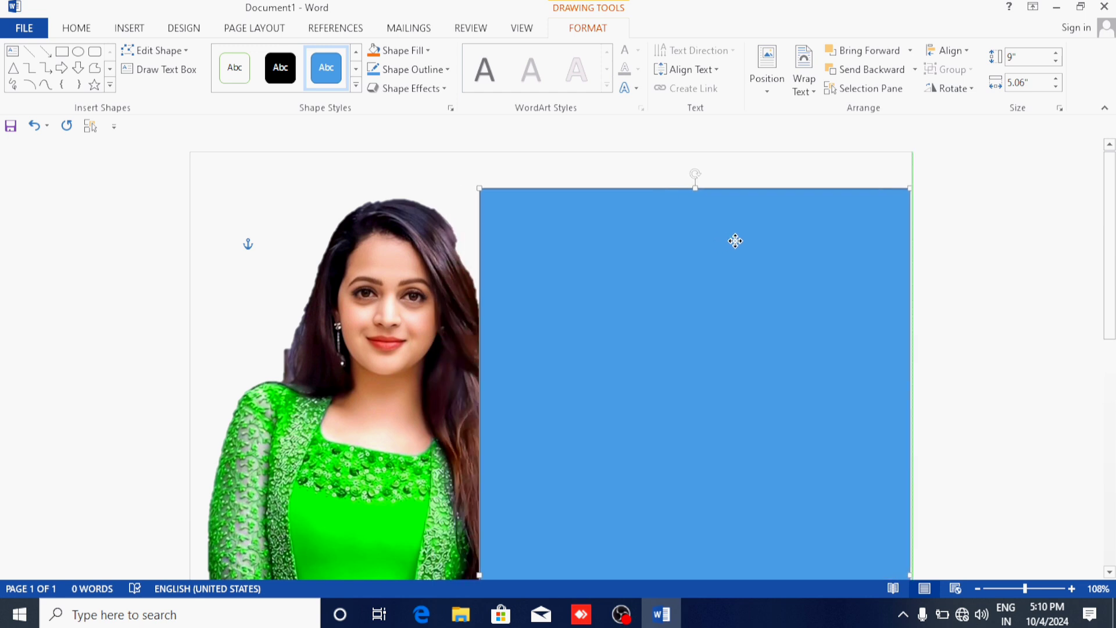
click(376, 369)
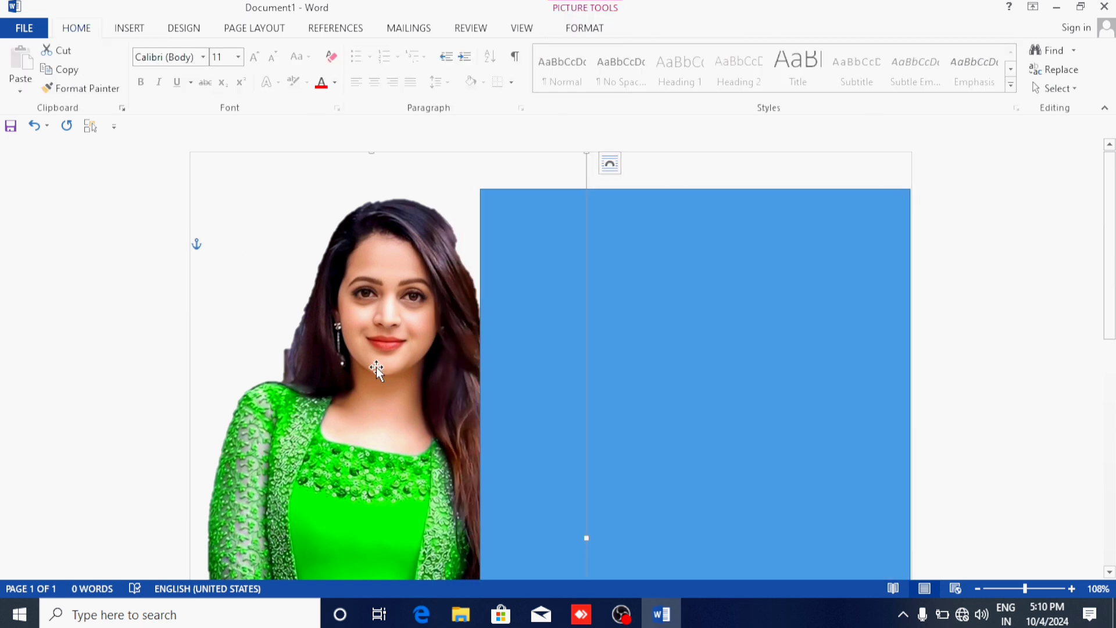
drag(717, 343, 428, 346)
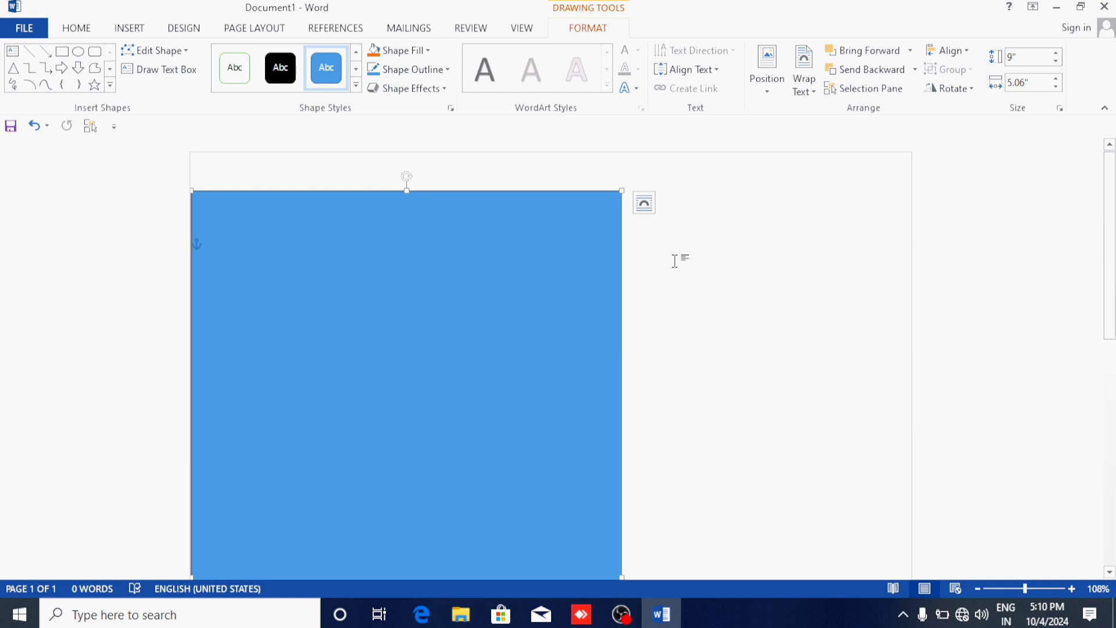
- Send the rectangle backward behind the photo and zoom out to view the page
click(872, 70)
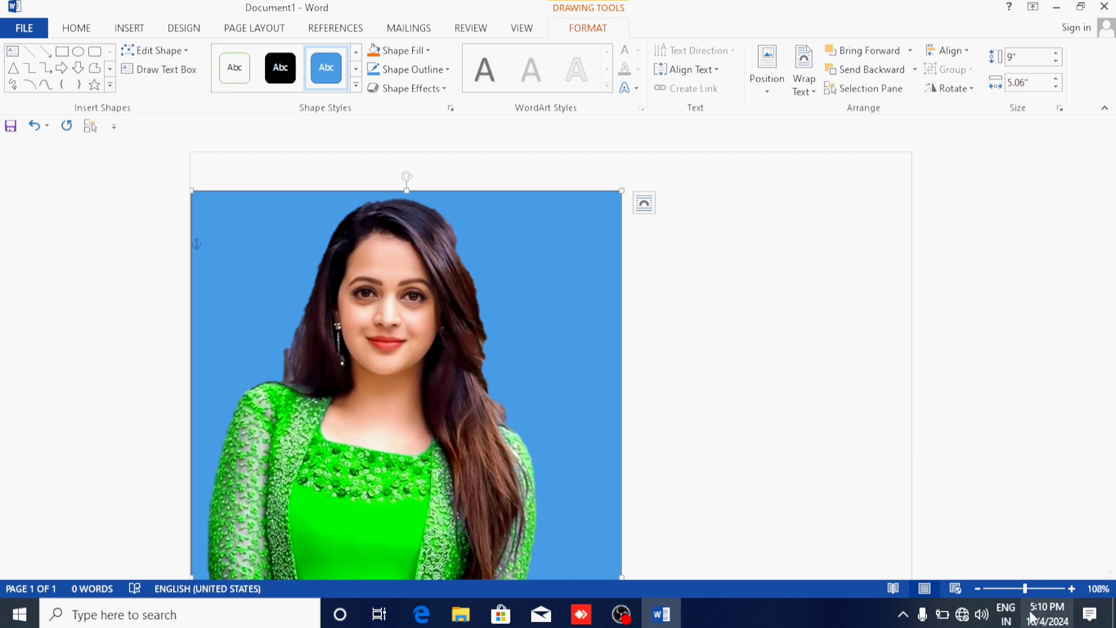
drag(1019, 589, 1013, 588)
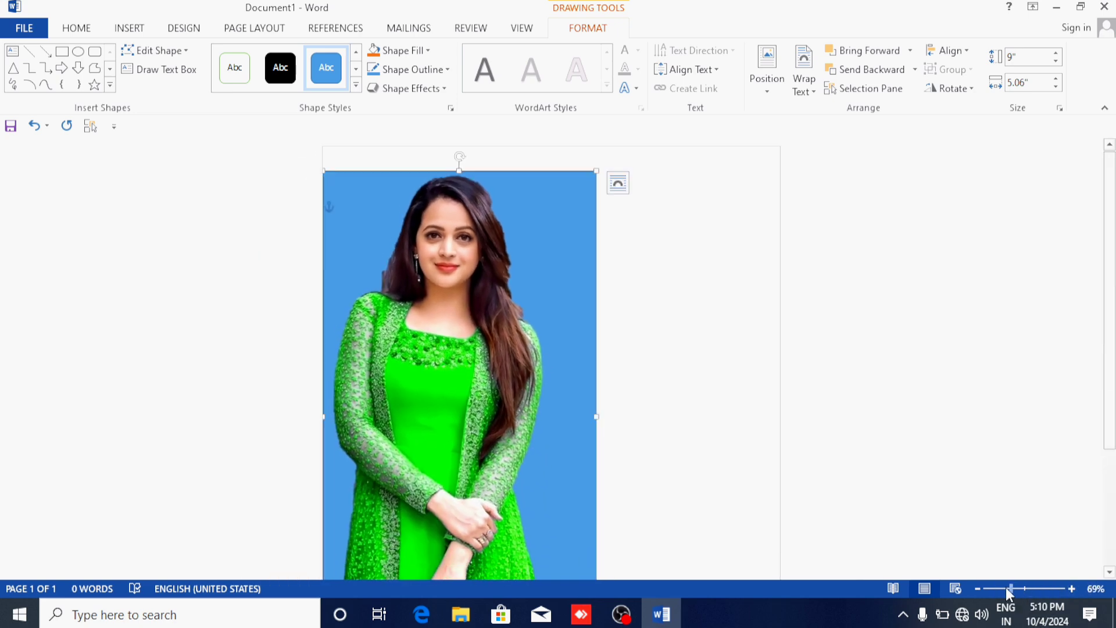
drag(1012, 592, 998, 587)
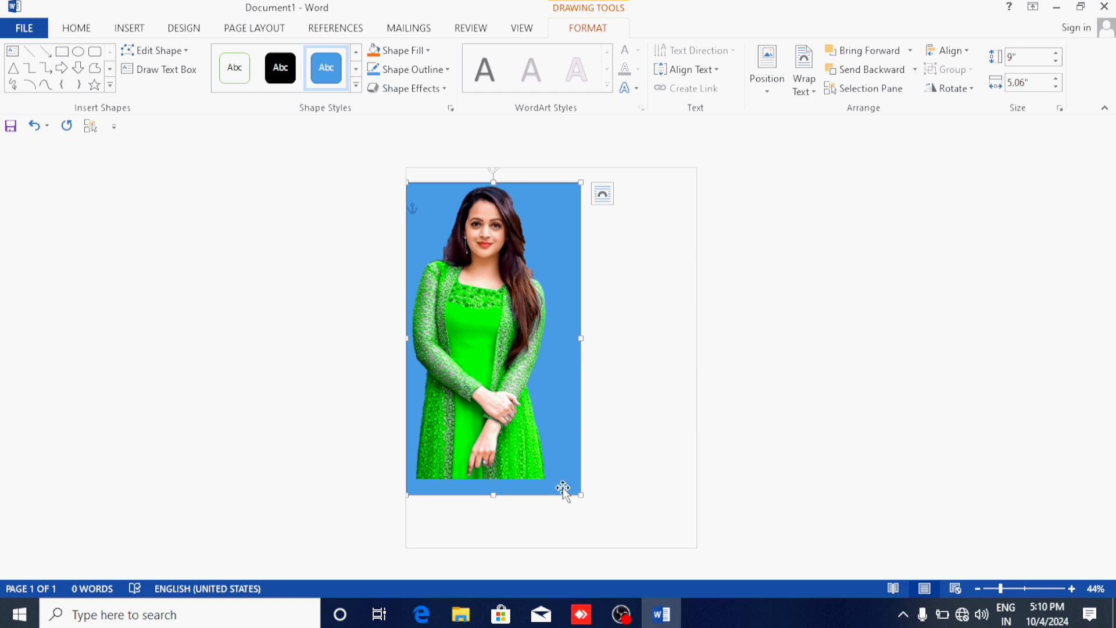
- Nudge the woman's photo down and right over the blue rectangle, undoing one stray move
click(508, 412)
key(Down)
key(Down)
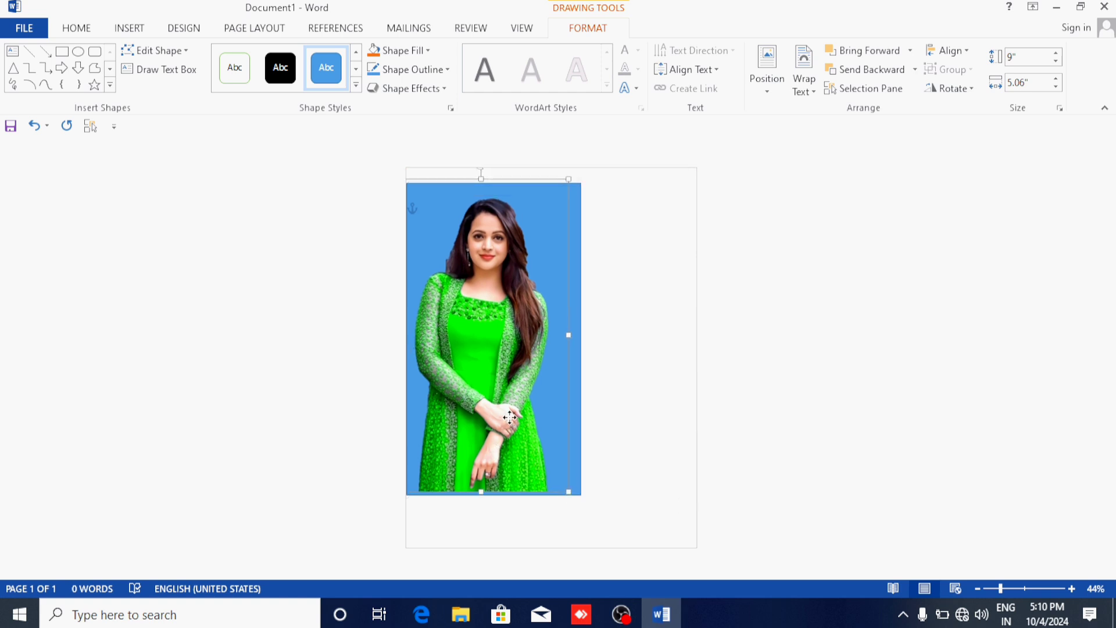
drag(509, 417, 511, 419)
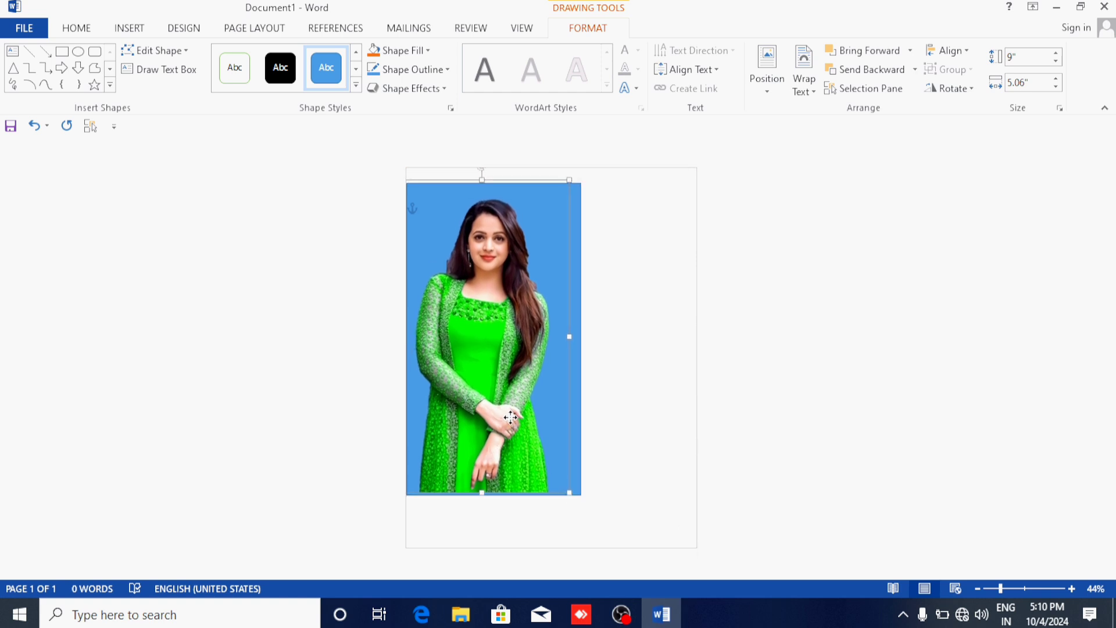
click(511, 419)
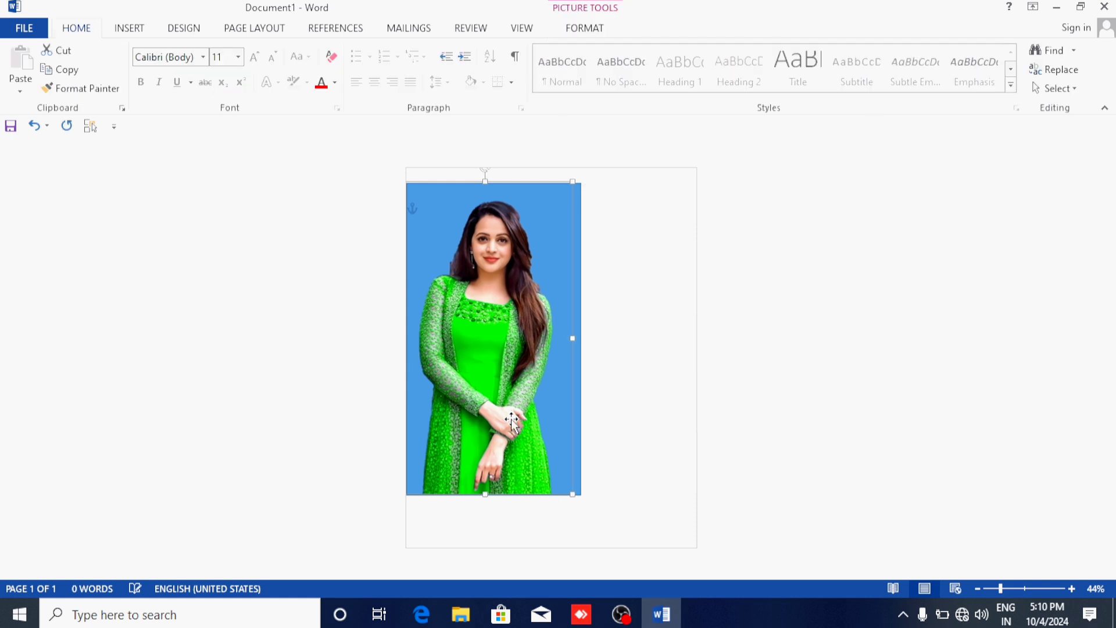
key(ctrl+z)
key(ctrl+z)
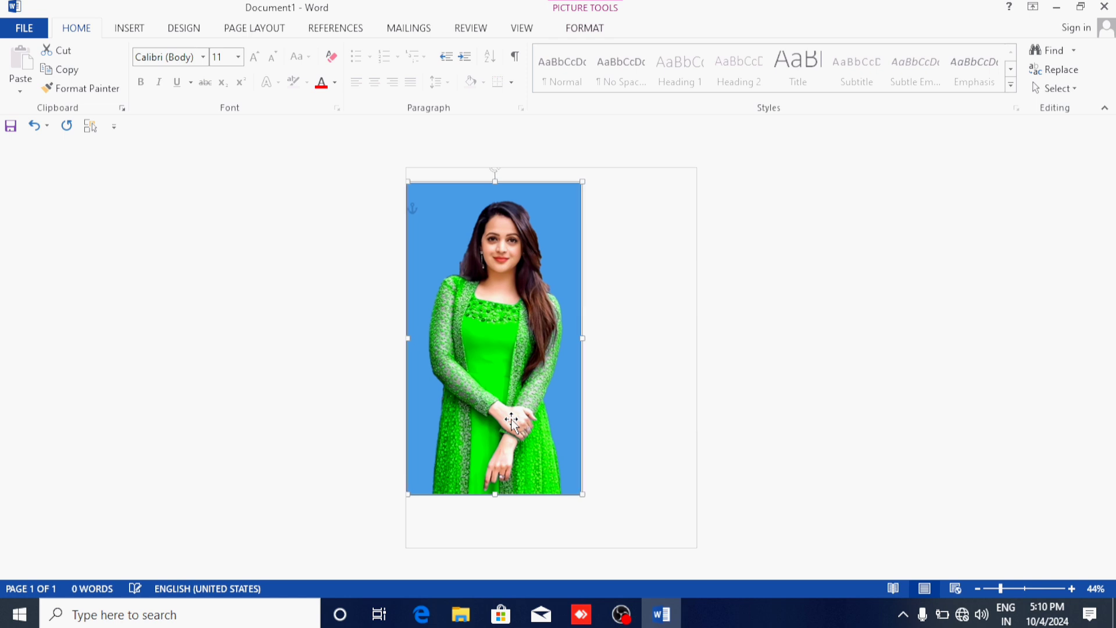
key(Right)
key(Right)
key(Right)
key(Right)
key(Right)
key(Right)
key(Right)
key(Right)
key(Right)
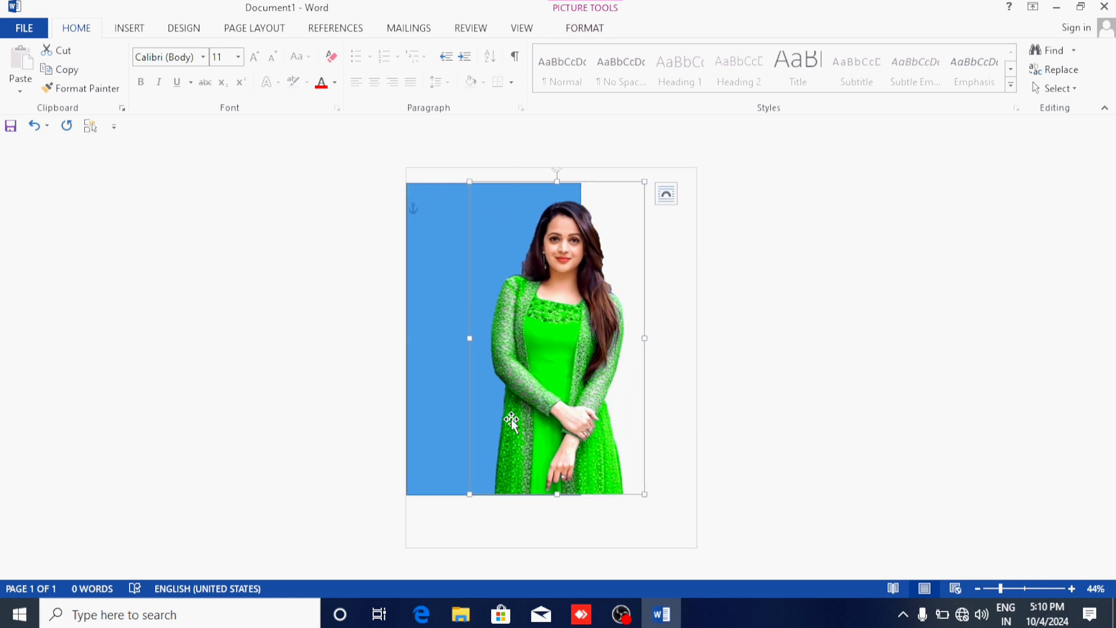
- Change the rectangle's Shape Fill to Dark Blue from the Standard Colors
click(425, 365)
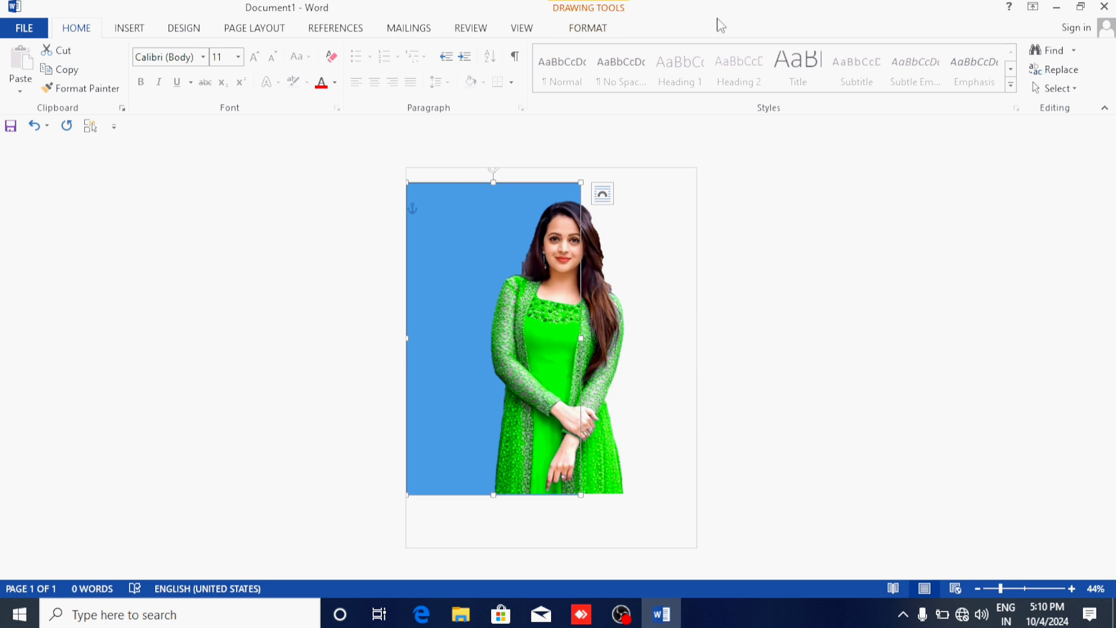
click(583, 34)
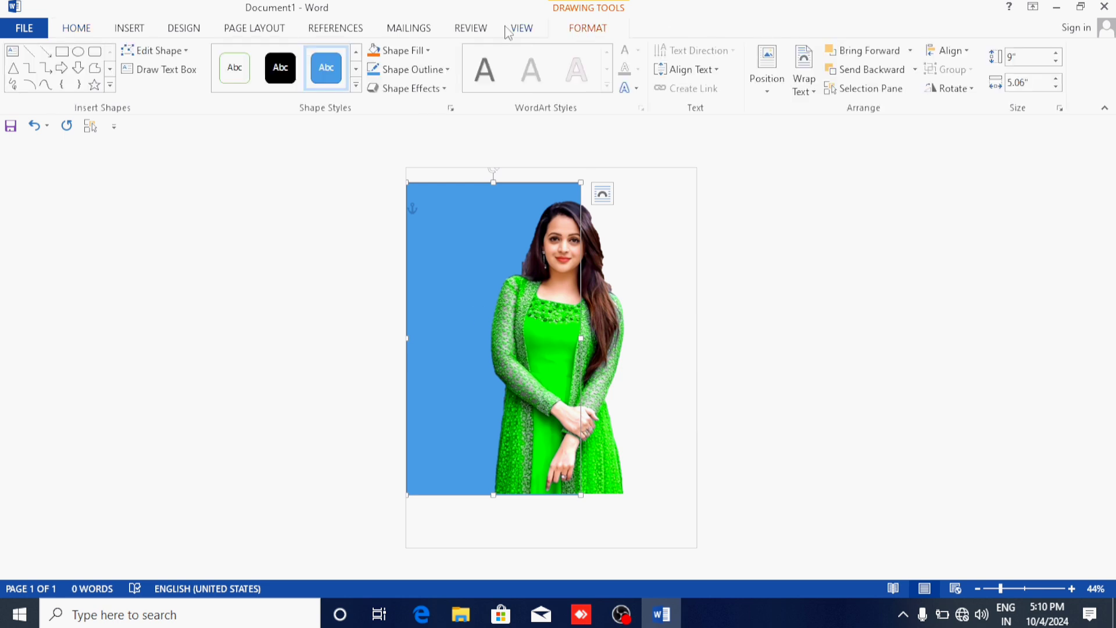
click(414, 51)
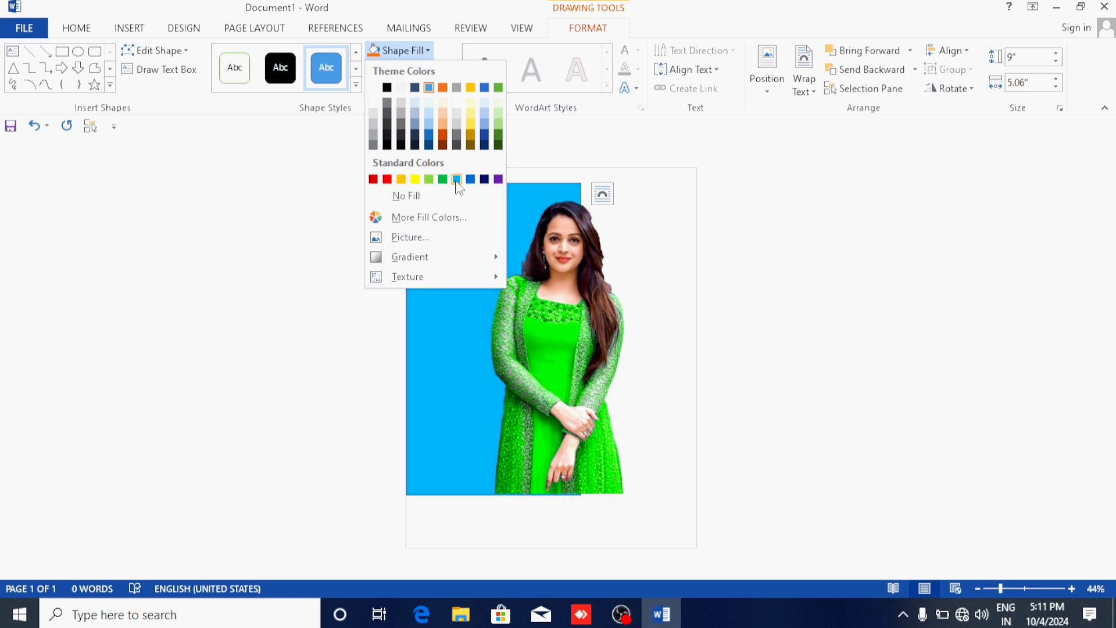
click(485, 179)
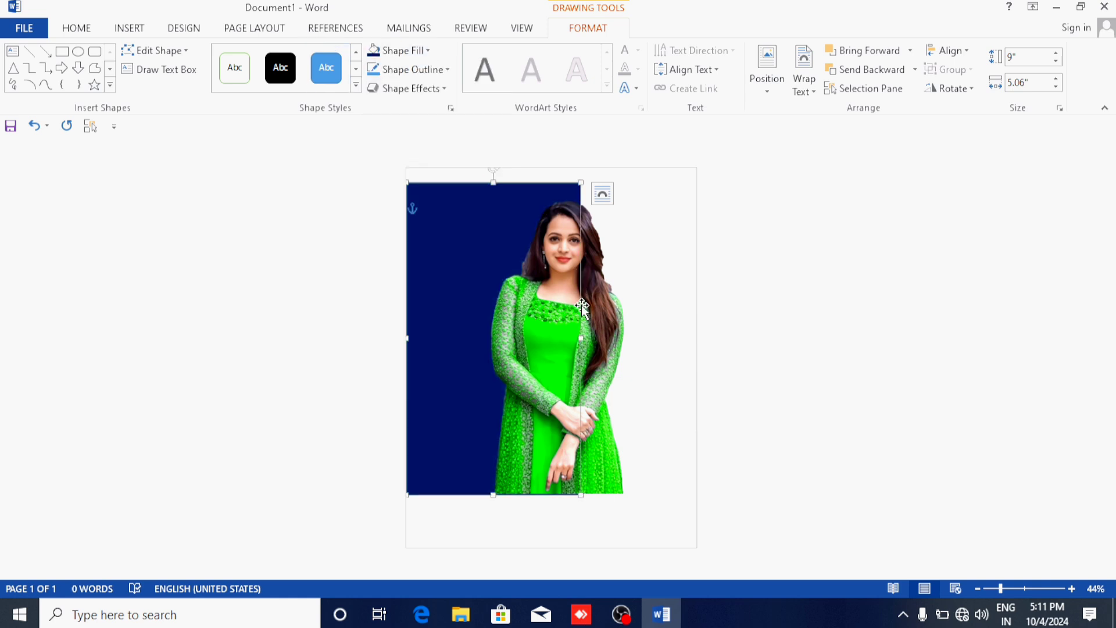
click(599, 340)
- Shift the photo left and back right, and nudge the dark blue rectangle slightly right
drag(598, 340, 536, 338)
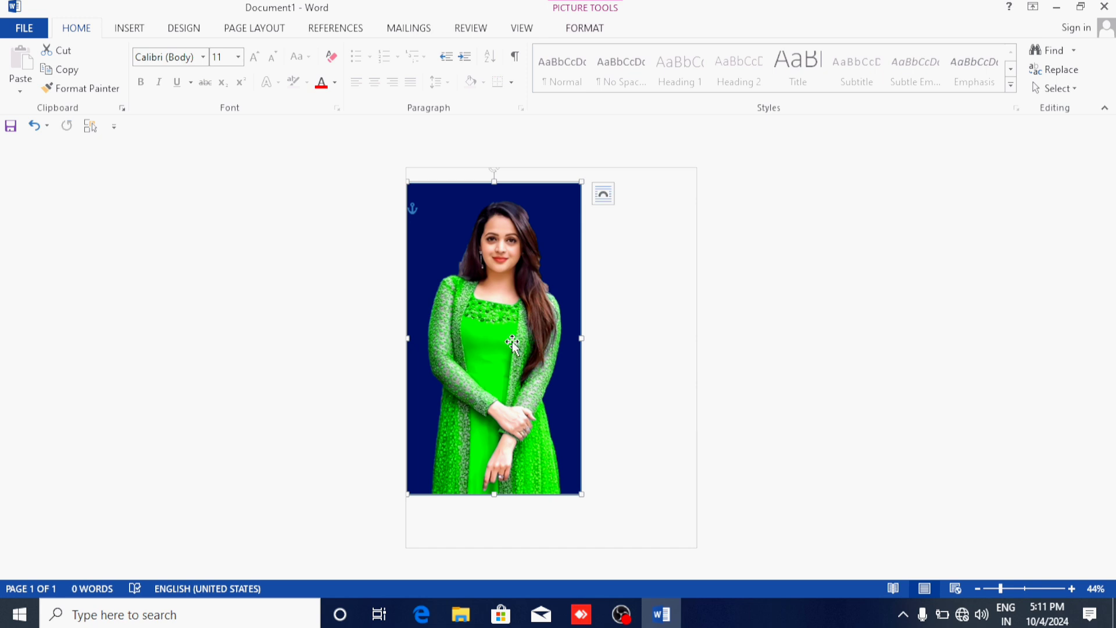
drag(512, 343, 583, 348)
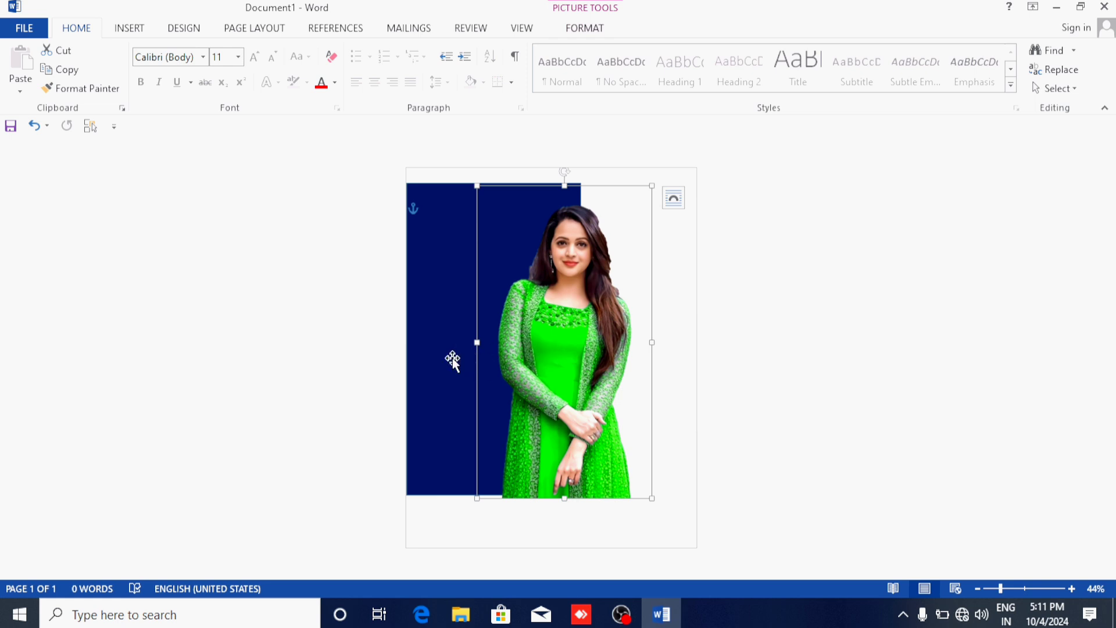
drag(454, 360, 460, 360)
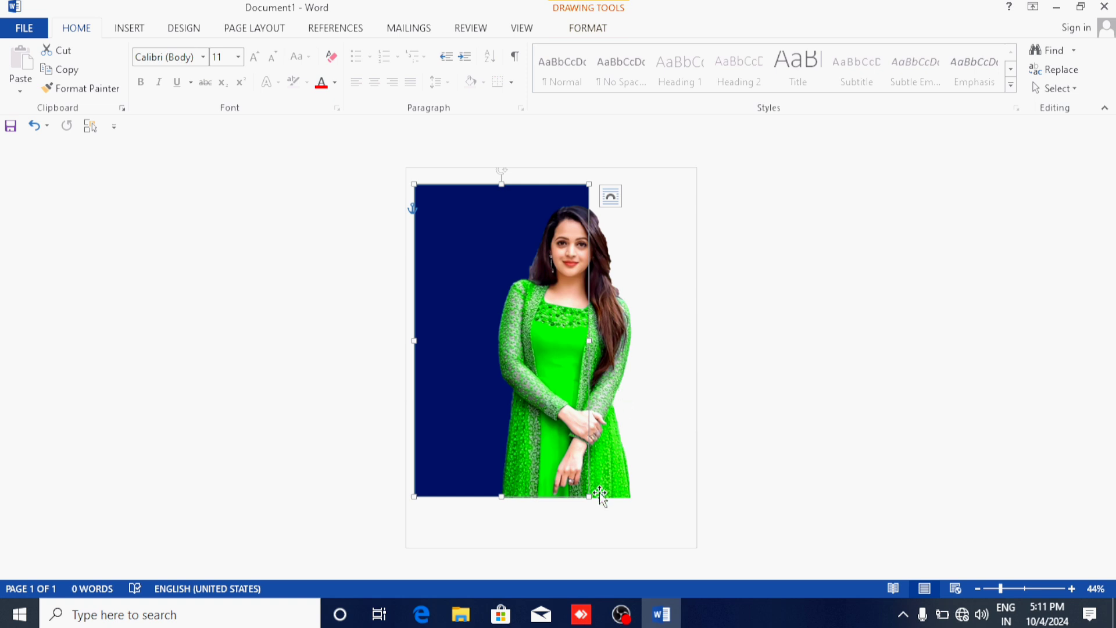
click(590, 527)
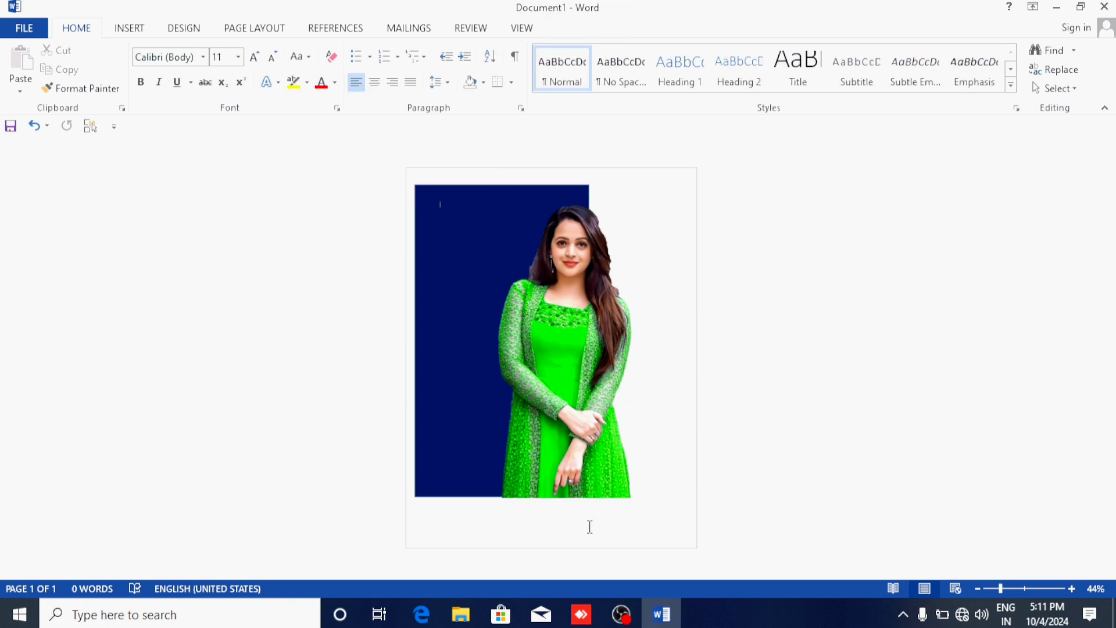
click(587, 413)
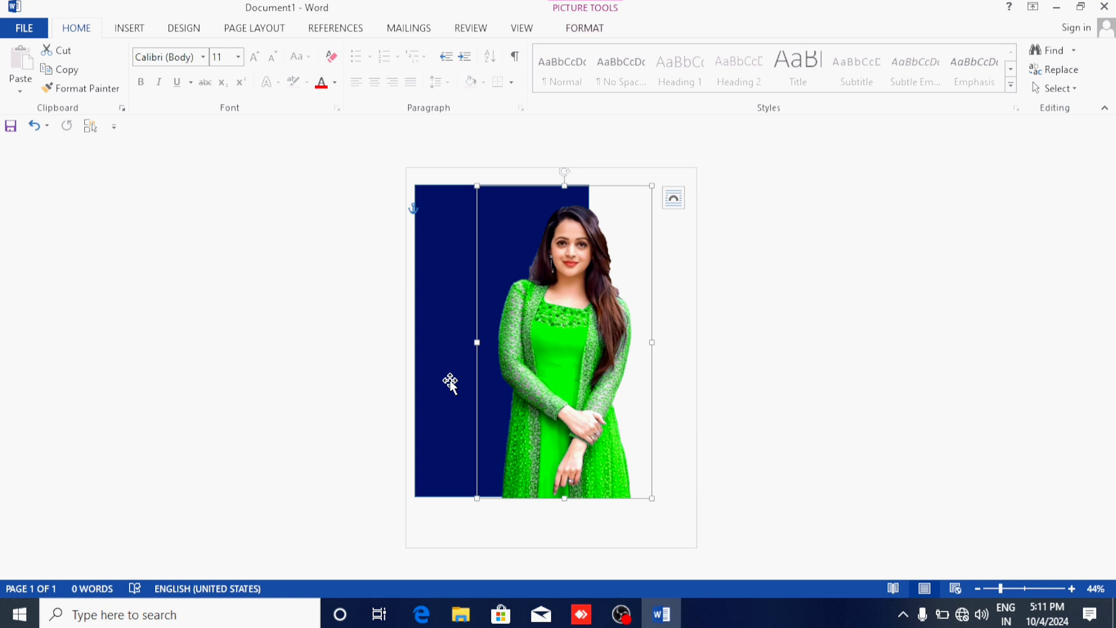
- Group the woman's photo and the dark blue rectangle into one object
shift+click(450, 384)
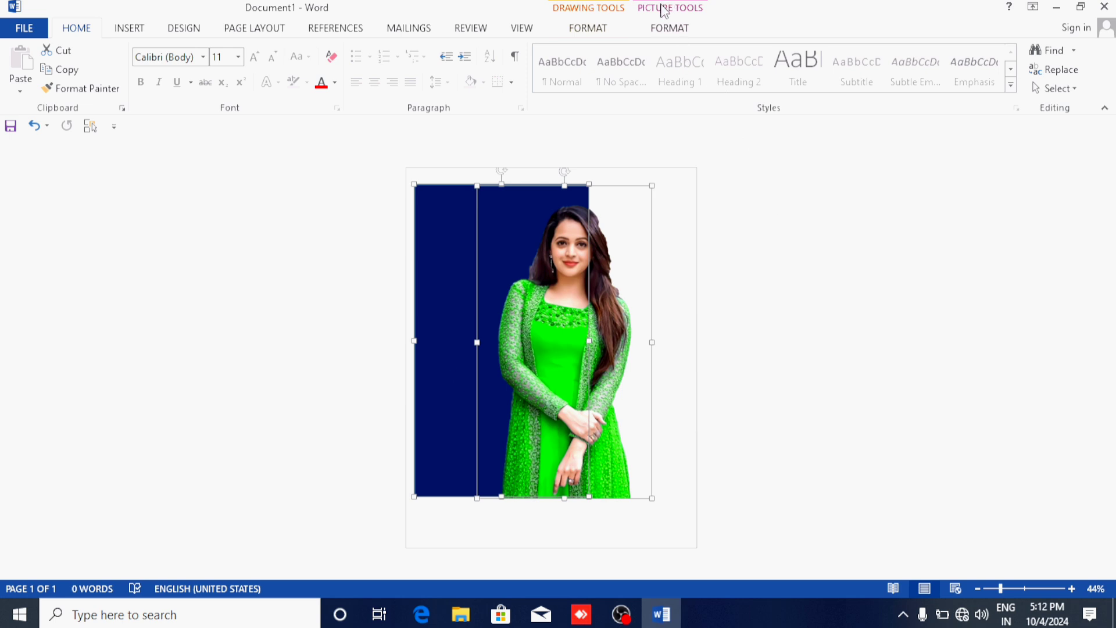
click(666, 33)
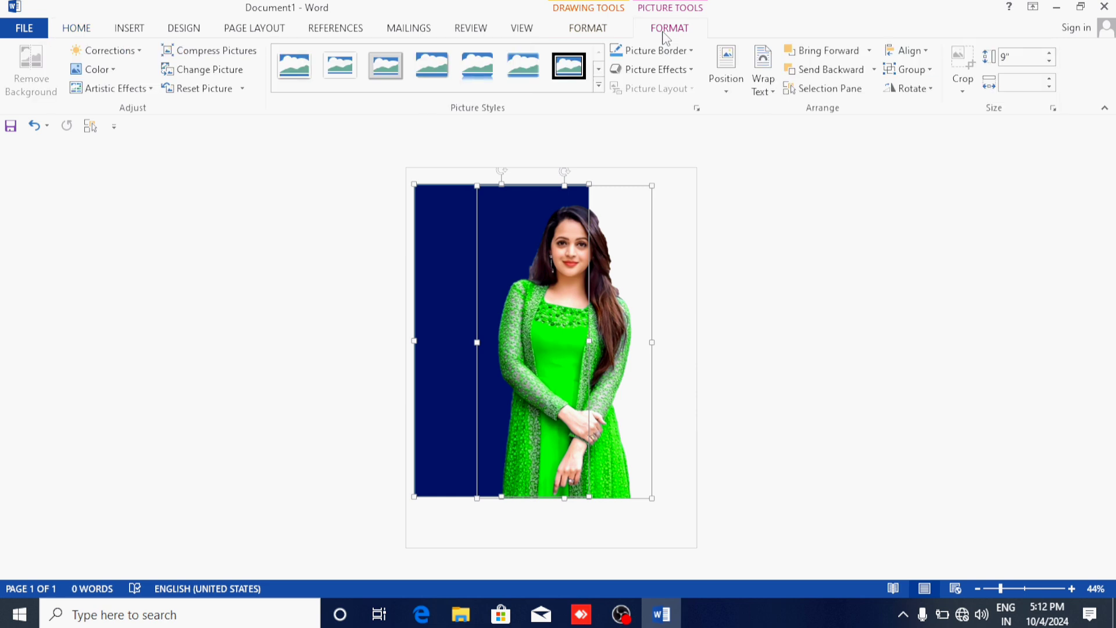
click(916, 74)
click(914, 98)
- Centre the woman within the rectangle, then move the whole group to the page centre
click(596, 398)
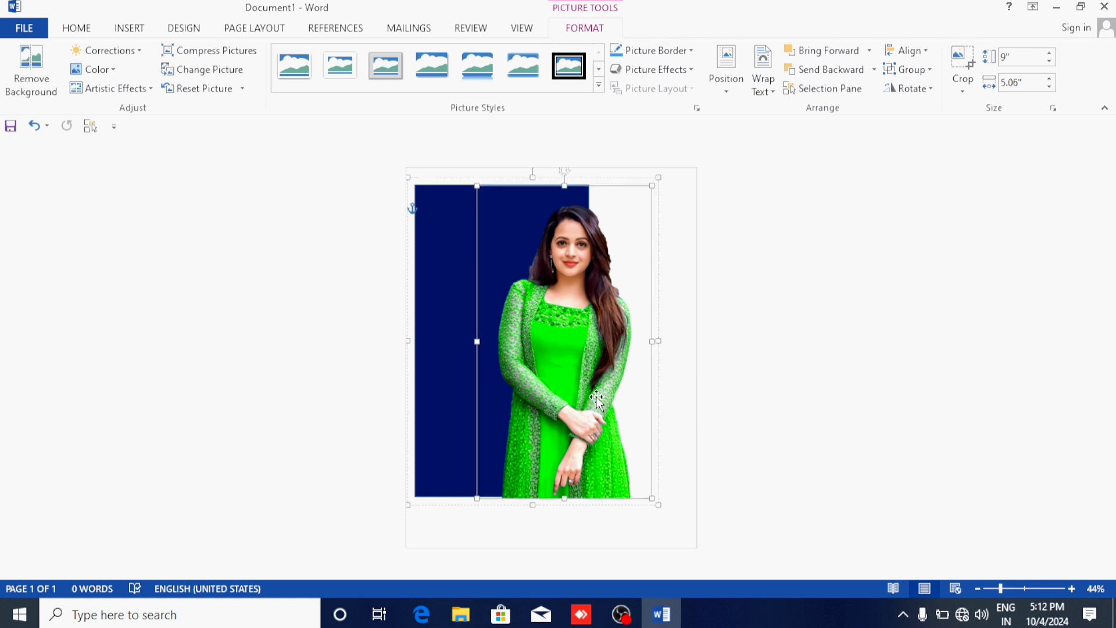
drag(574, 400, 510, 399)
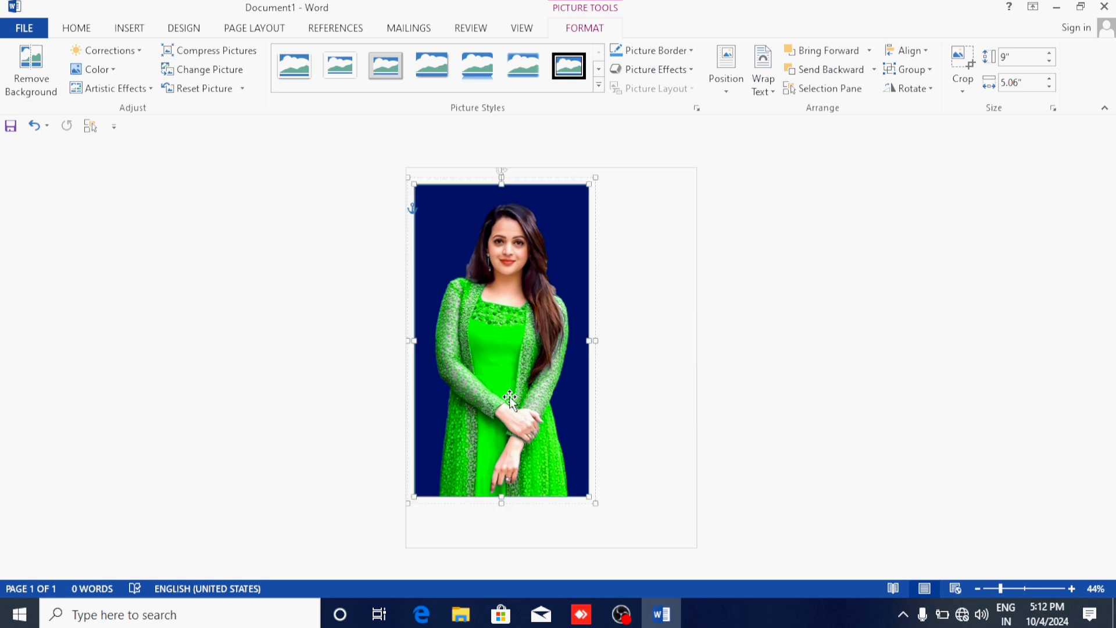
click(644, 390)
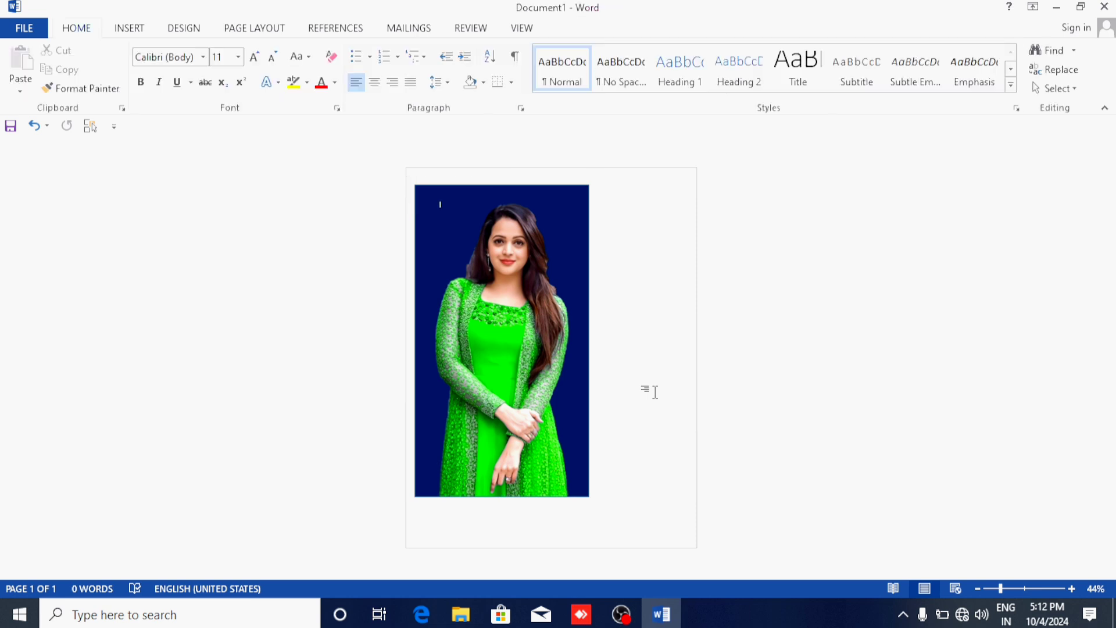
mouse_move(523, 367)
mouse_down()
mouse_move(573, 376)
mouse_move(570, 417)
mouse_move(565, 397)
mouse_move(587, 388)
mouse_move(575, 389)
mouse_up()
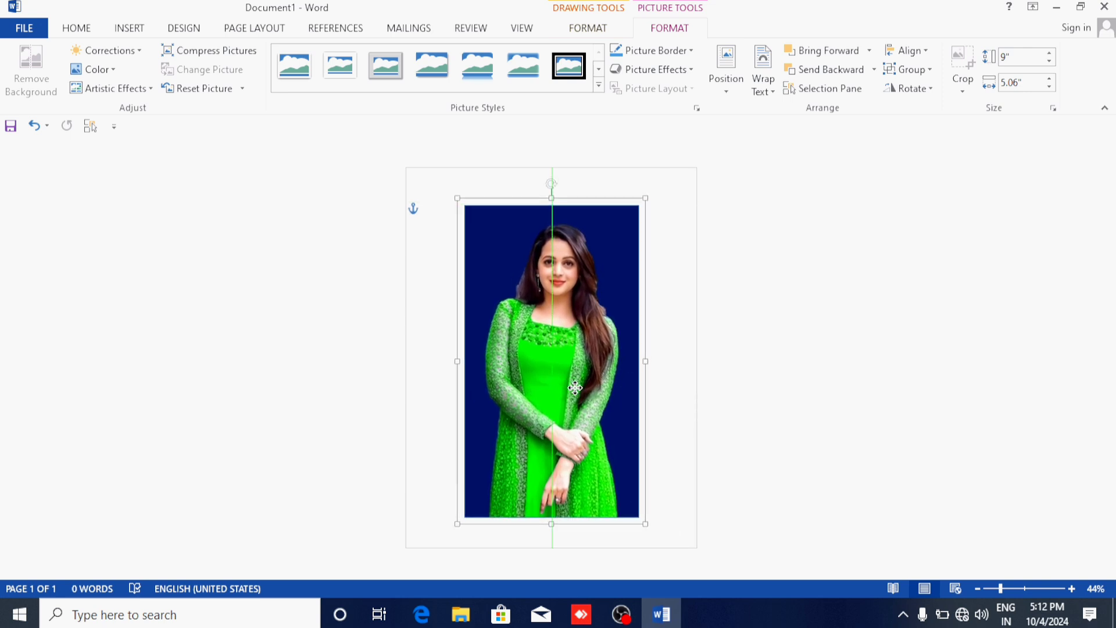
click(661, 409)
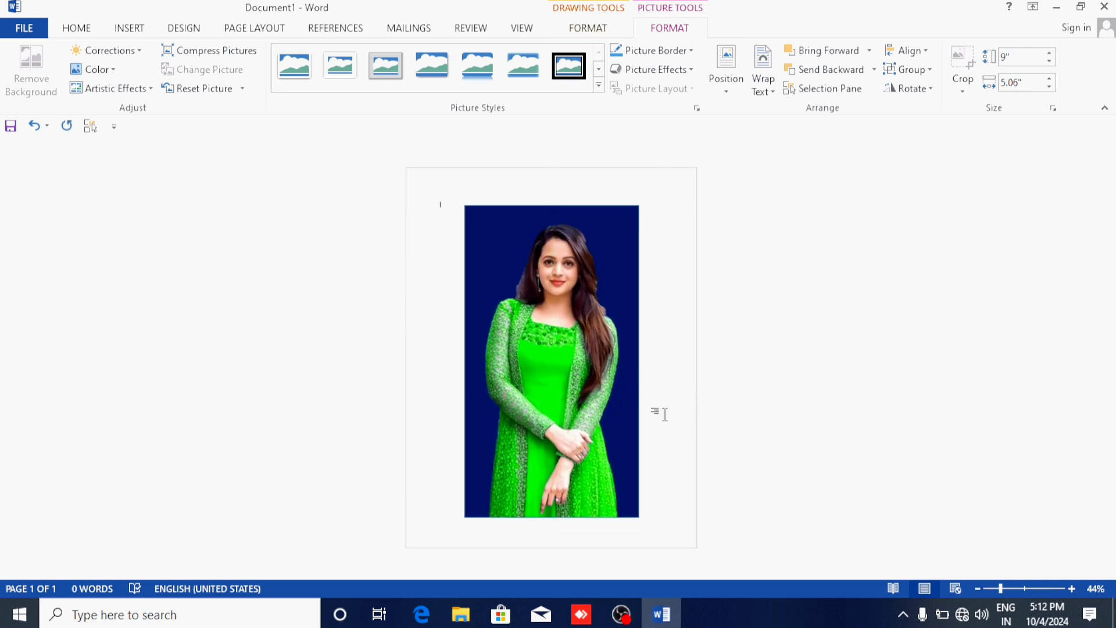
click(20, 32)
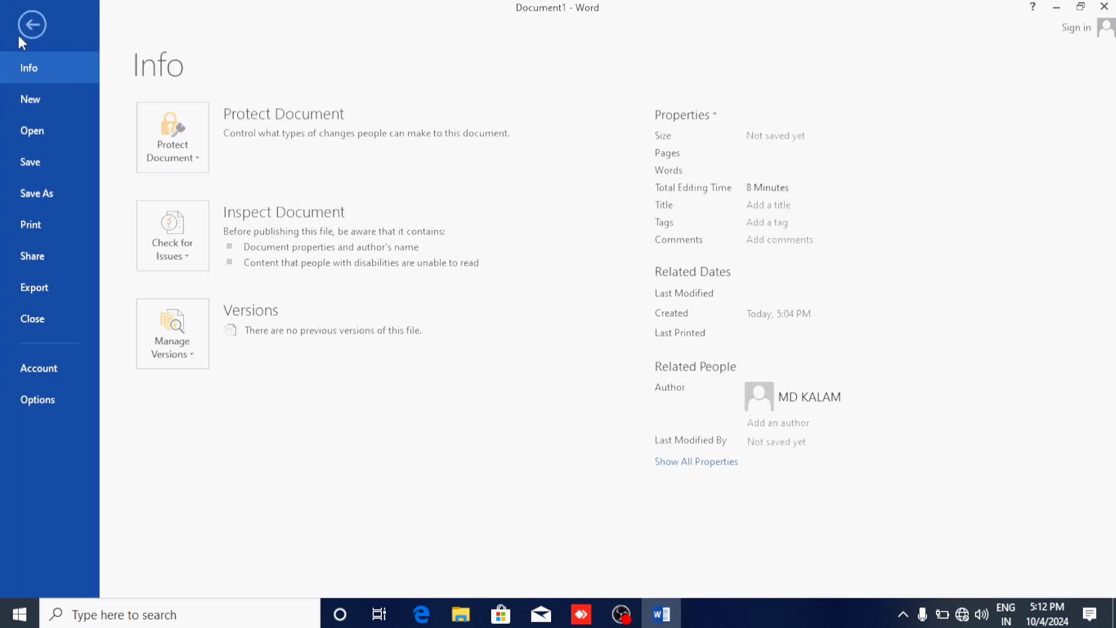
click(33, 162)
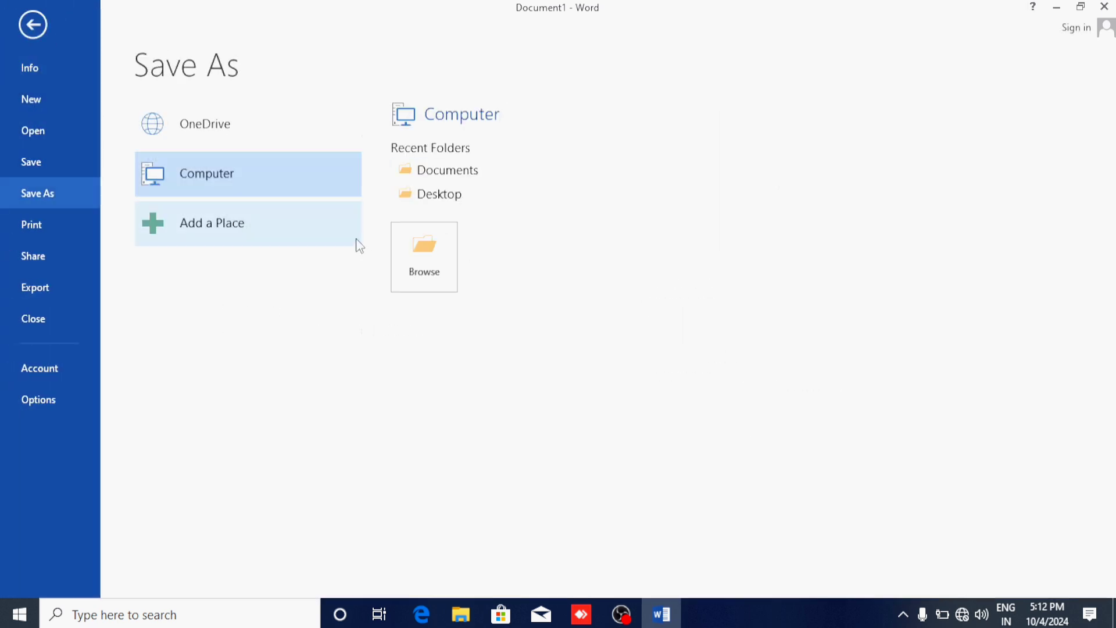
click(29, 29)
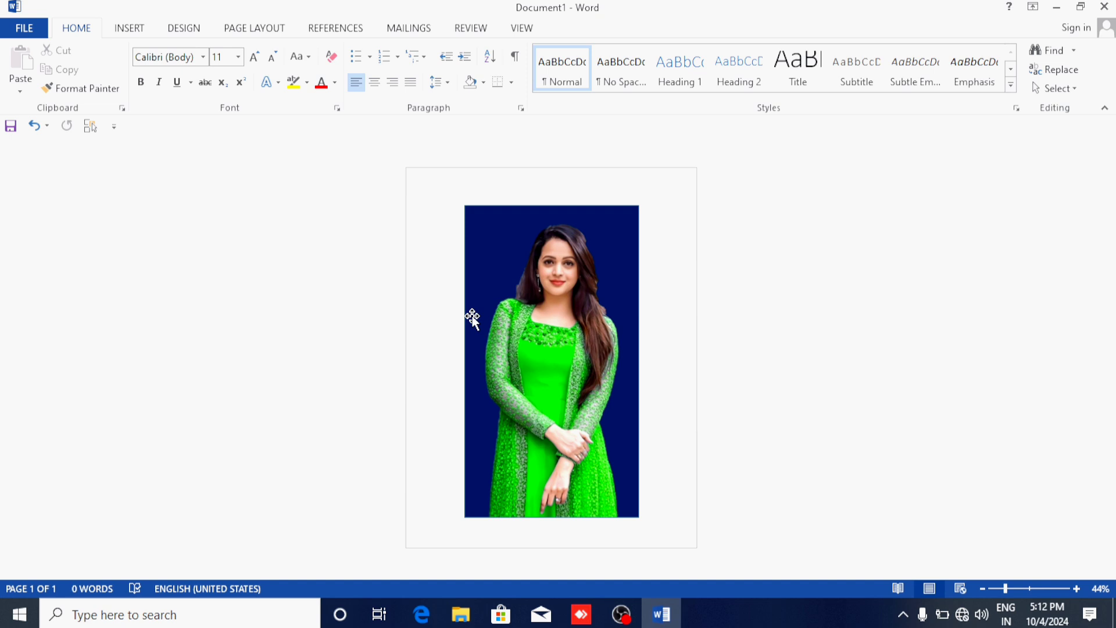
click(566, 344)
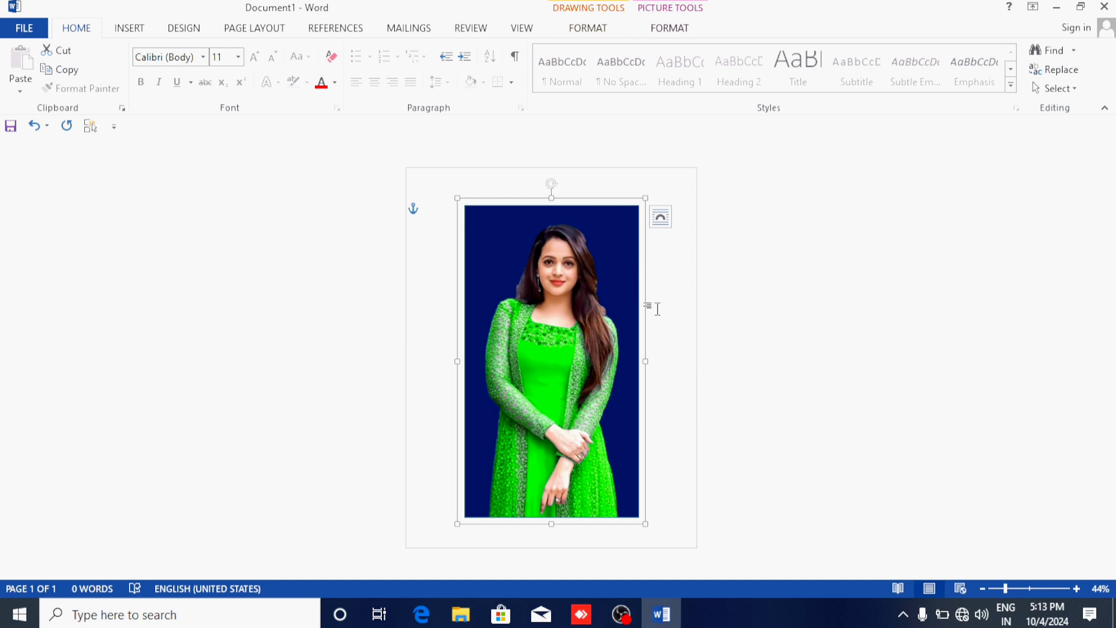
click(681, 319)
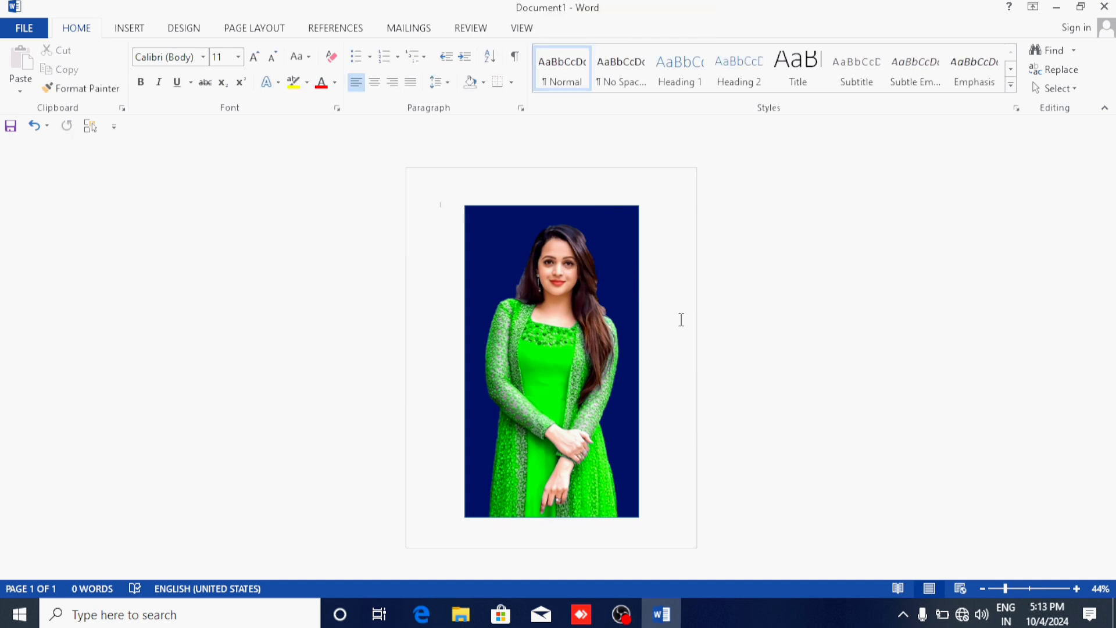